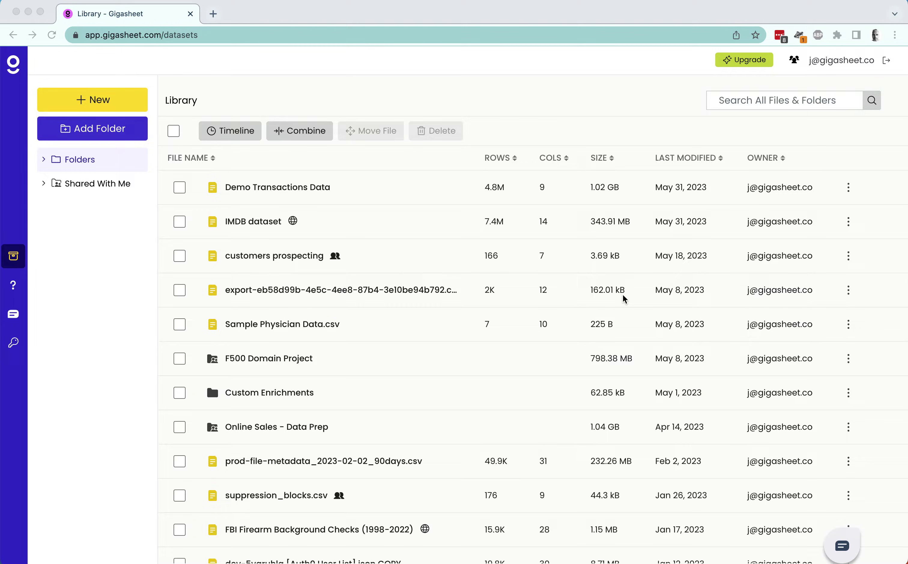
Step: Examine the options and storage usage in the expanded navigation sidebar, and collapse it
left_click(12, 212)
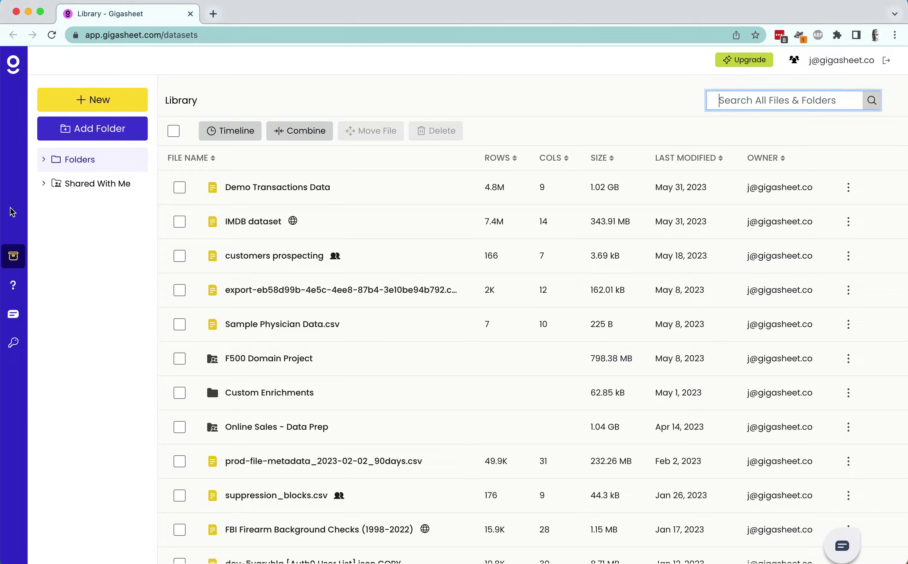
mouse_move(13, 211)
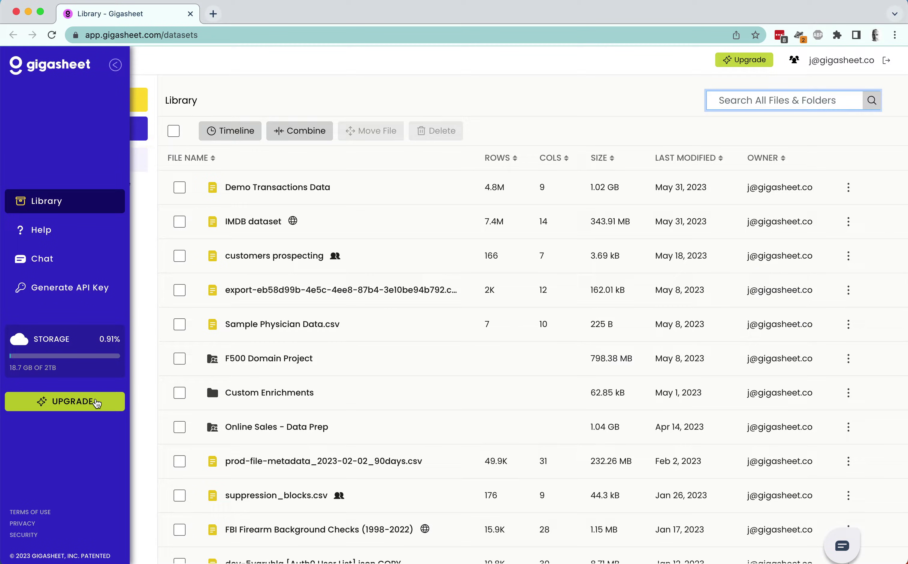
left_click(116, 65)
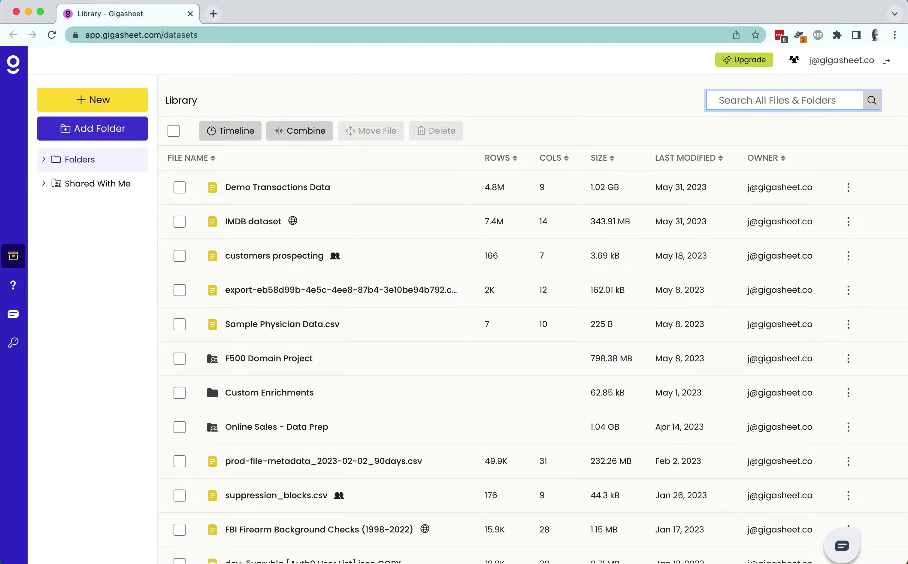
Step: Upload the file Online Sales Data.csv from the computer to the library
left_click(79, 96)
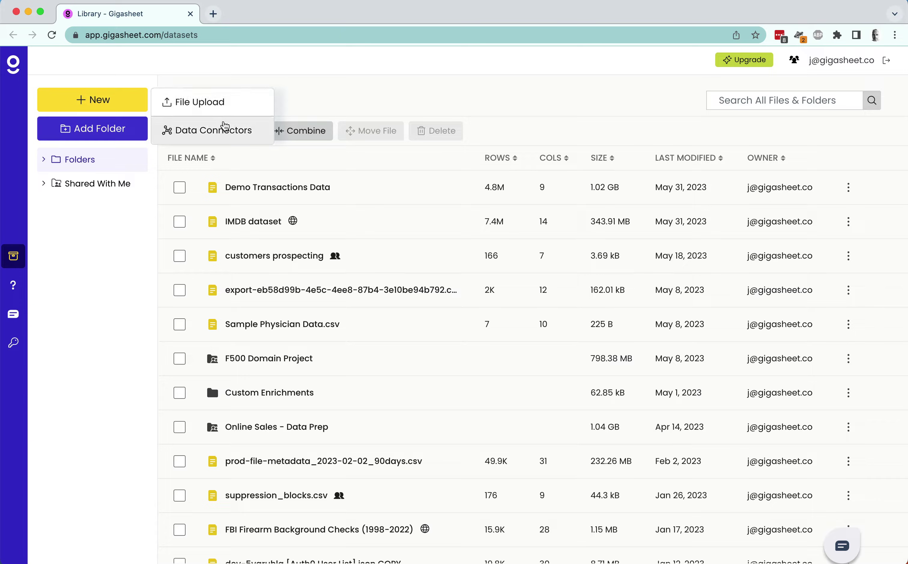
left_click(239, 113)
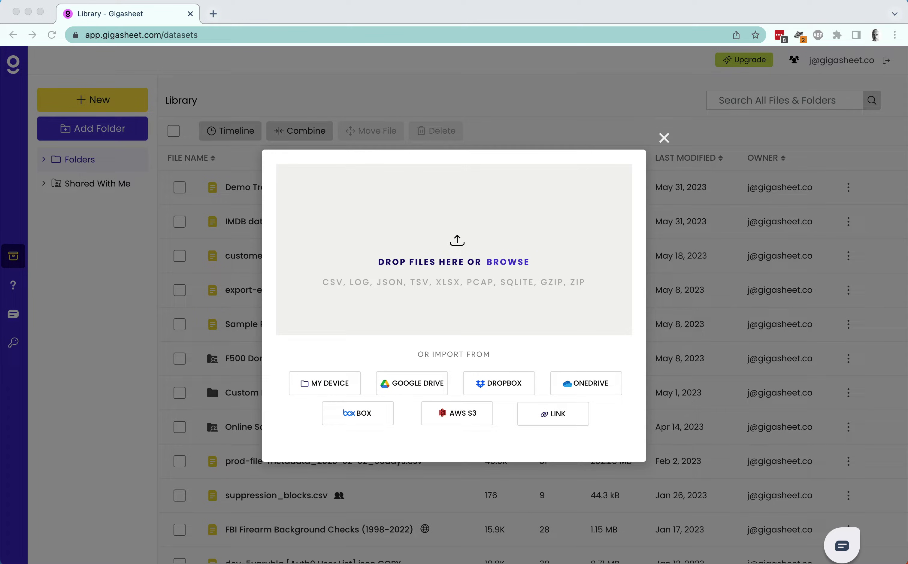
left_click_drag(520, 213, 503, 187)
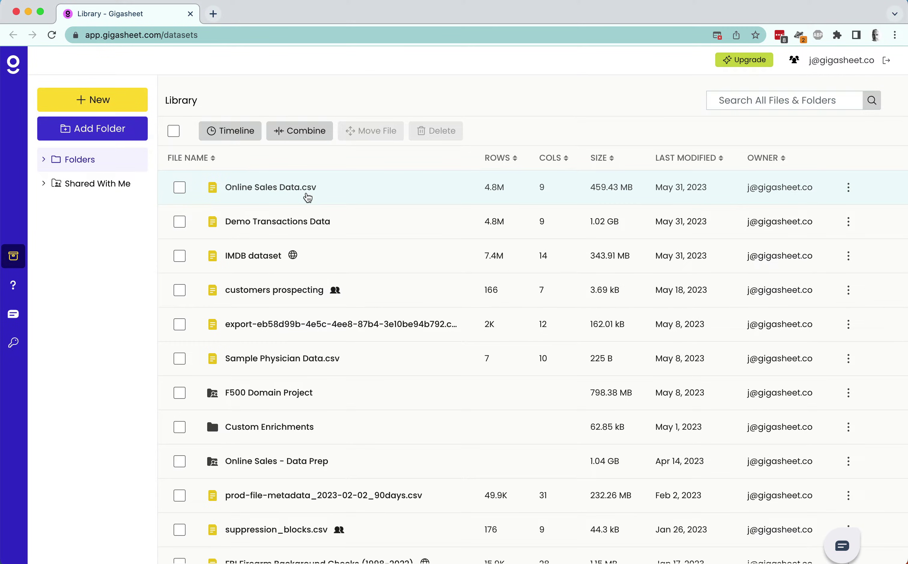
Step: Open Online Sales Data.csv from the library, keeping only one browser tab with the sheet
left_click(308, 197)
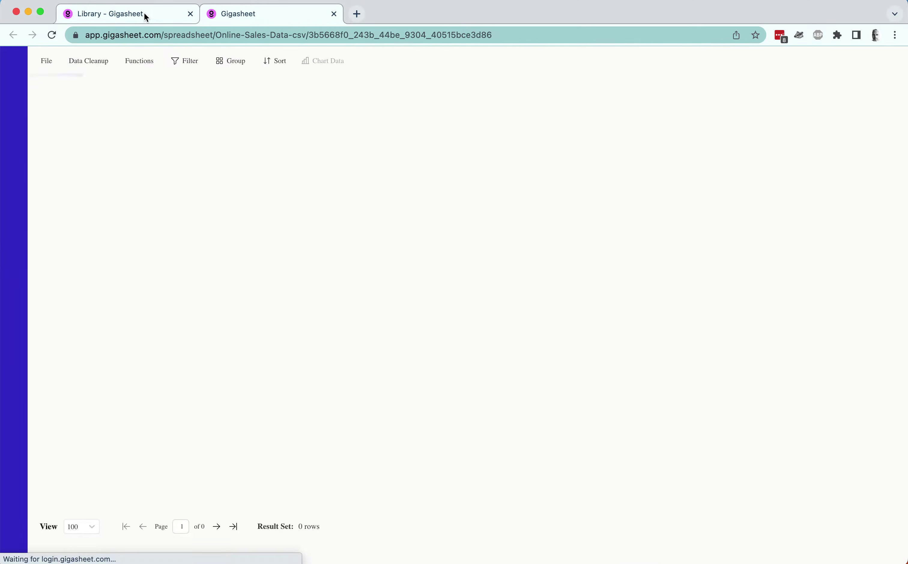
left_click(143, 15)
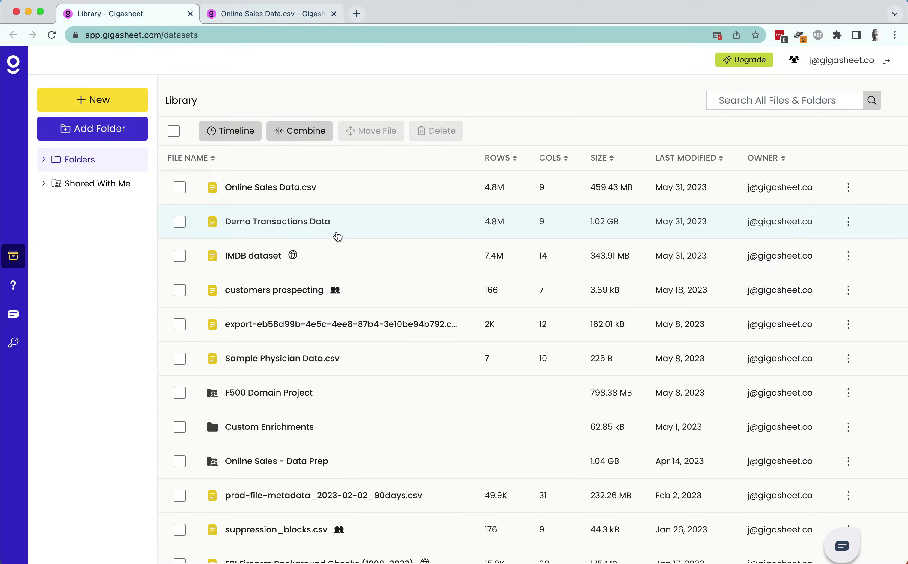
left_click(277, 15)
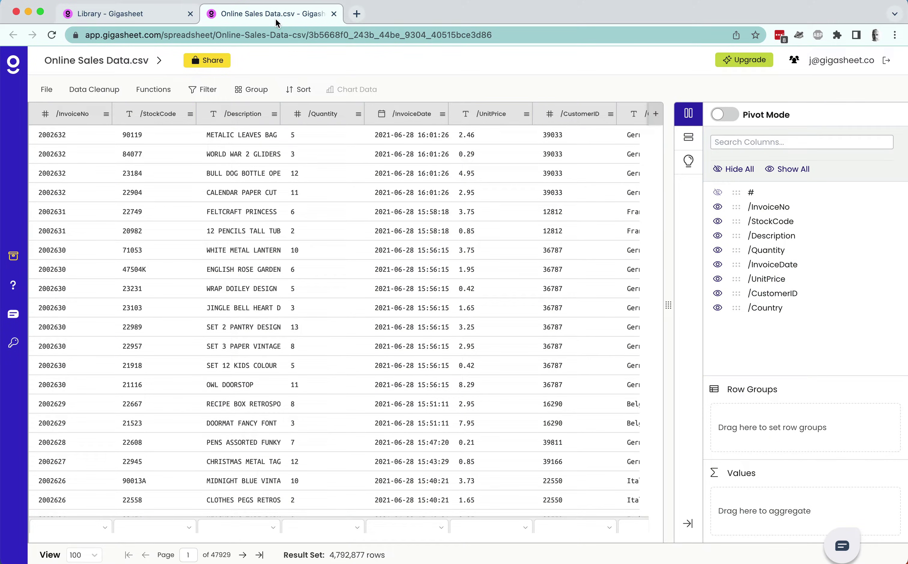
left_click(156, 19)
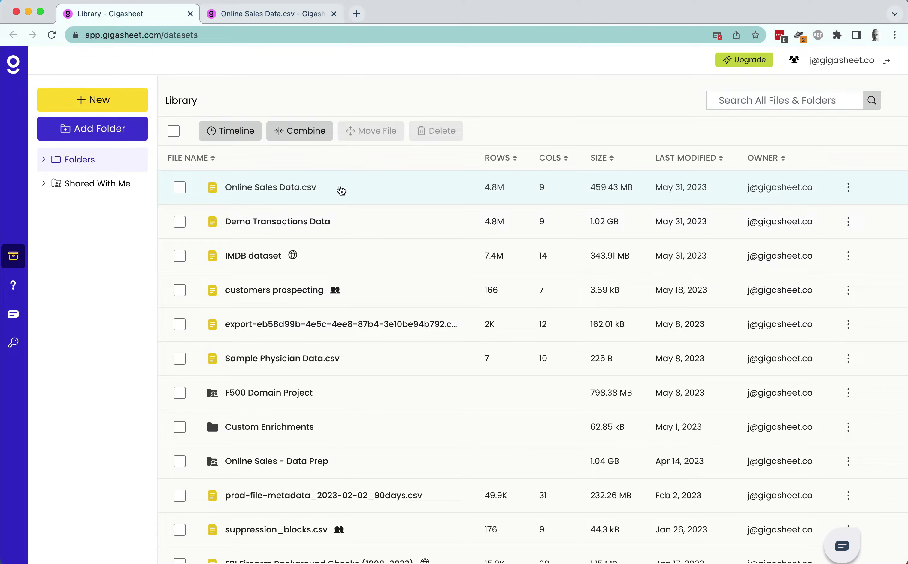
left_click(312, 188)
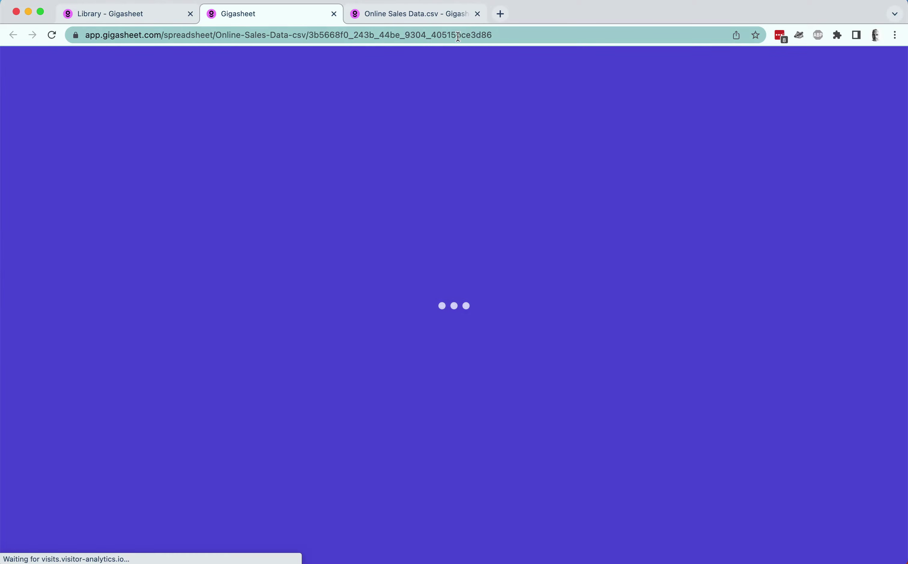
left_click(478, 14)
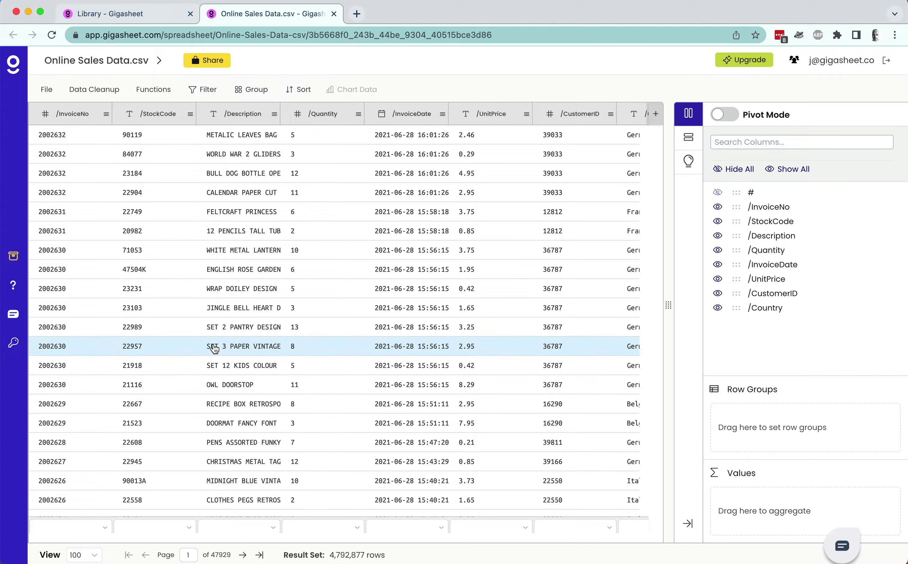
Step: Look through the rows of the sheet and view the available rows-per-page options
scroll(215, 347, "down", 10)
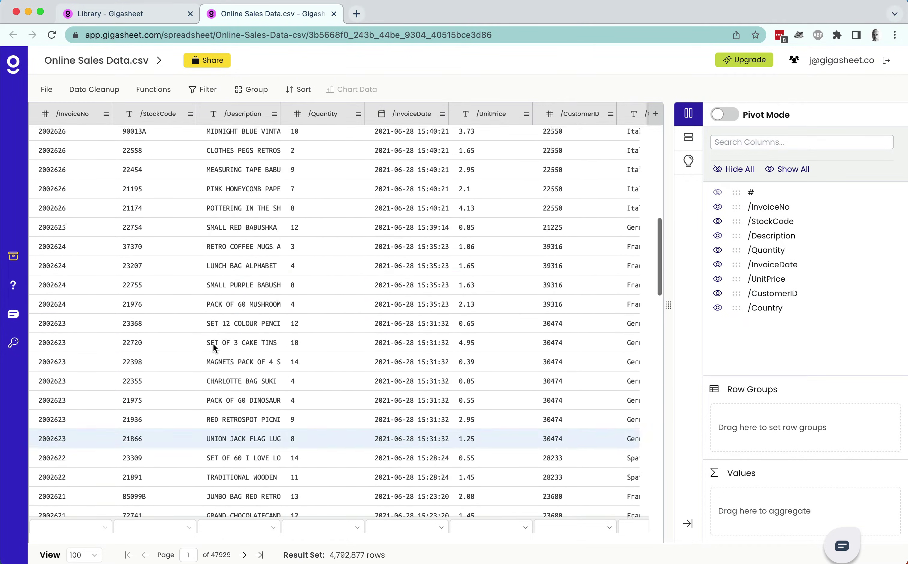
scroll(214, 346, "up", 10)
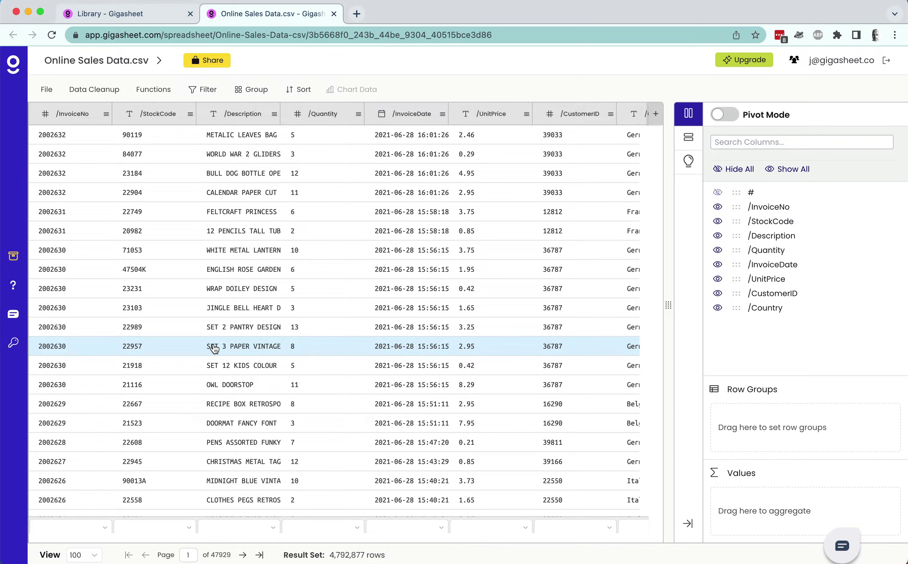
left_click(96, 555)
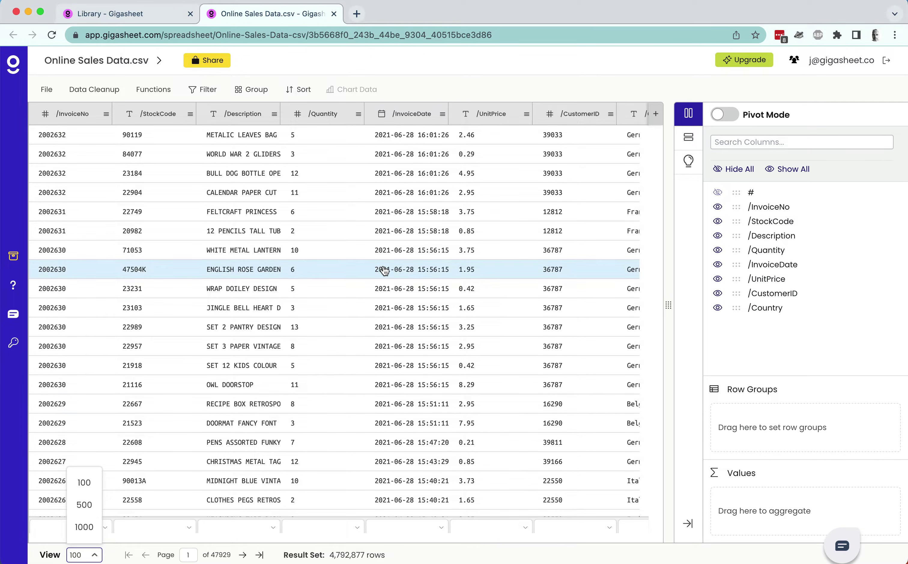
left_click(608, 96)
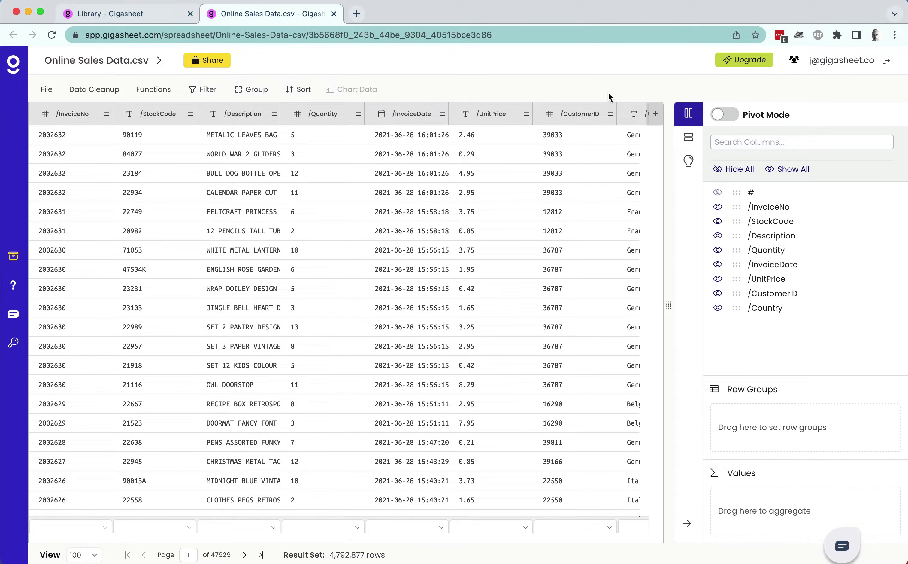
Step: Examine the details of row 12, the sheet summary and the column summary of /StockCode
left_click(548, 349)
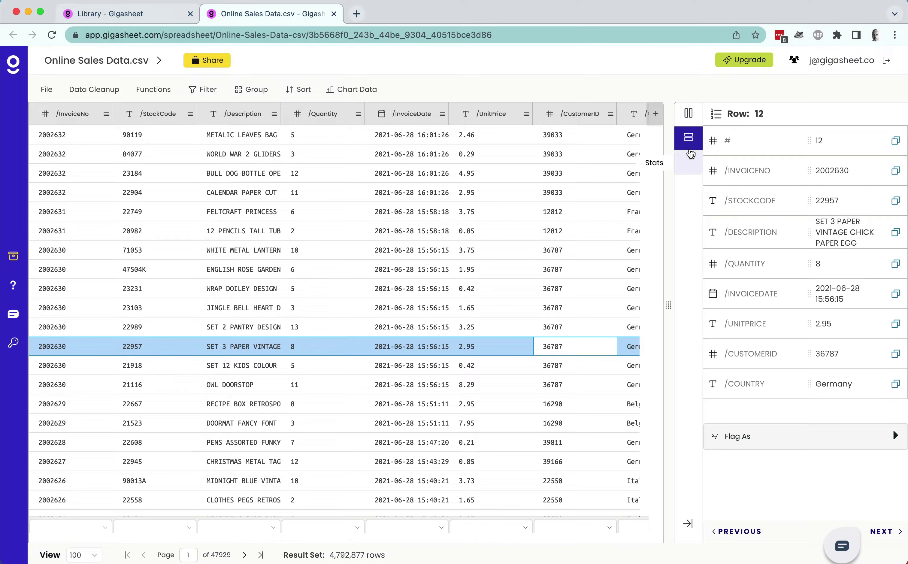
left_click(688, 162)
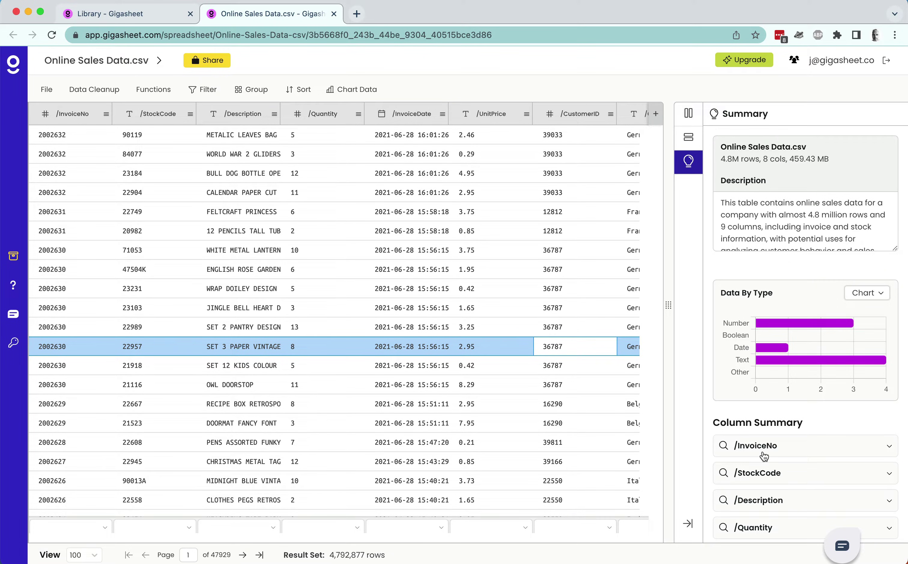
left_click(764, 473)
scroll(768, 481, "down", 1)
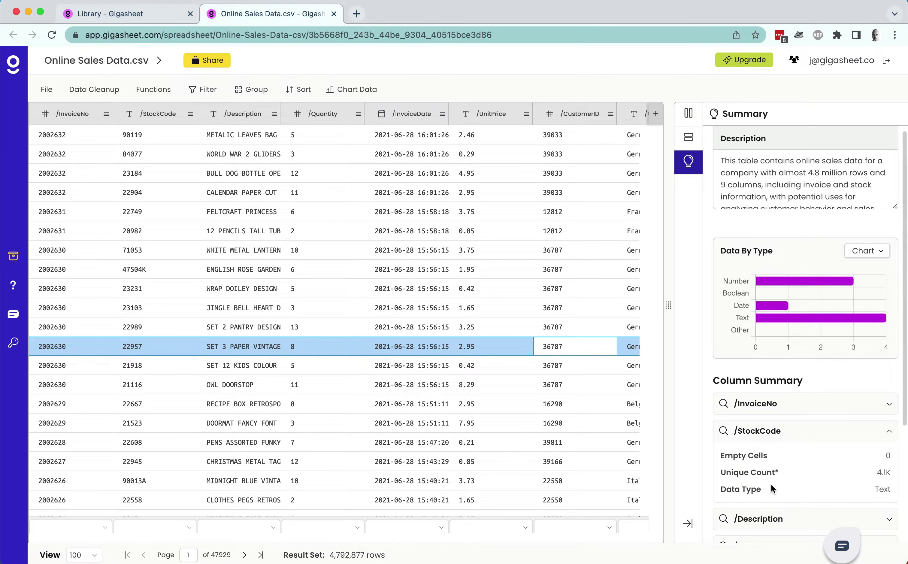
left_click(762, 439)
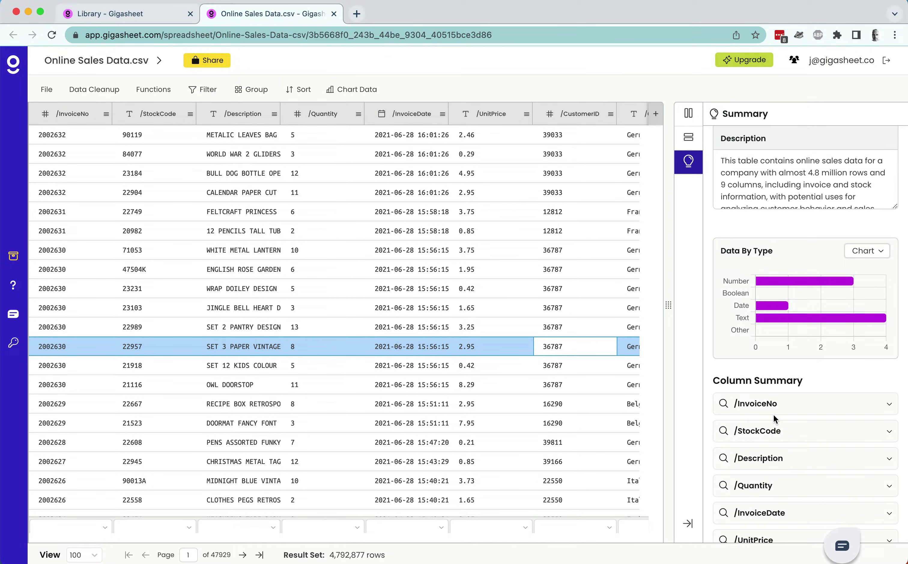
scroll(774, 418, "up", 1)
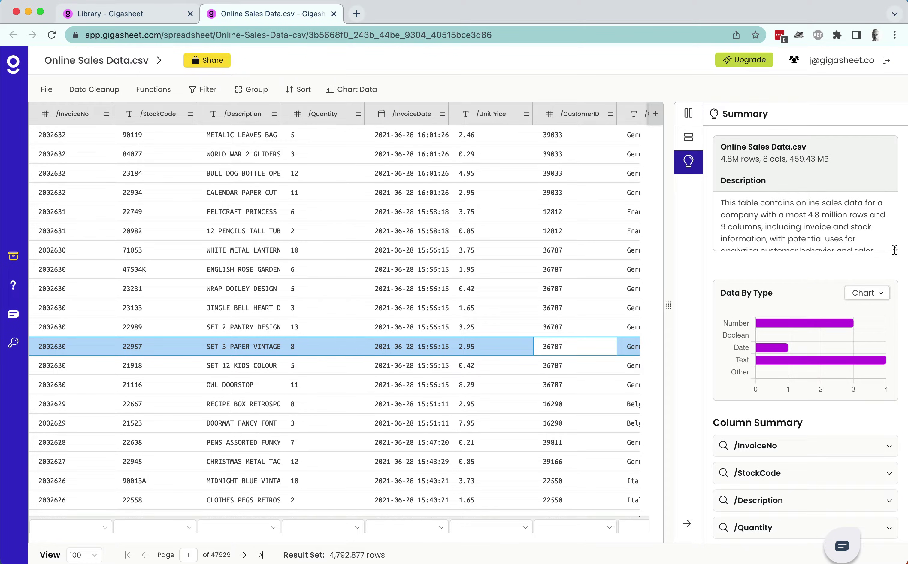
Step: Enlarge the sheet's description box and replace the text after "9 columns," with "sales transactions from my online site."
left_click_drag(895, 249, 901, 293)
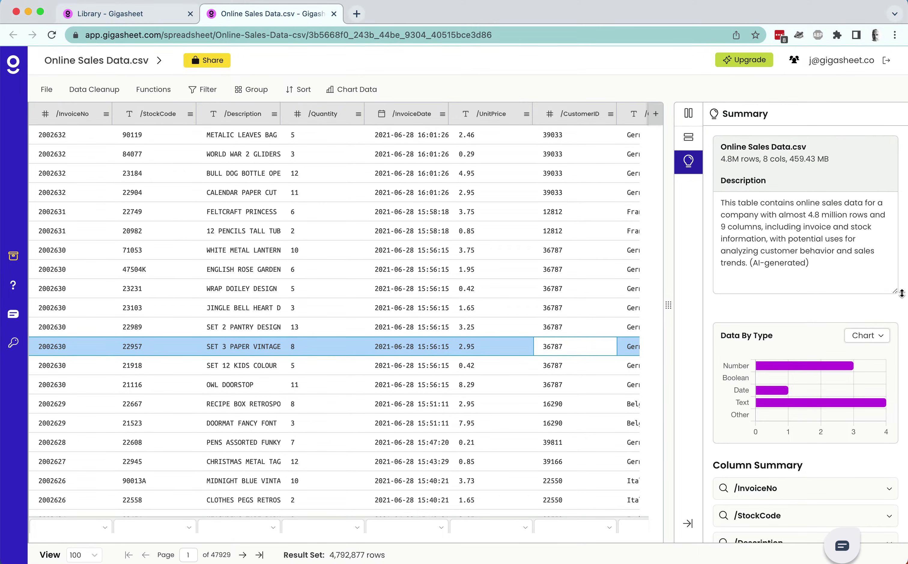
left_click_drag(812, 265, 764, 225)
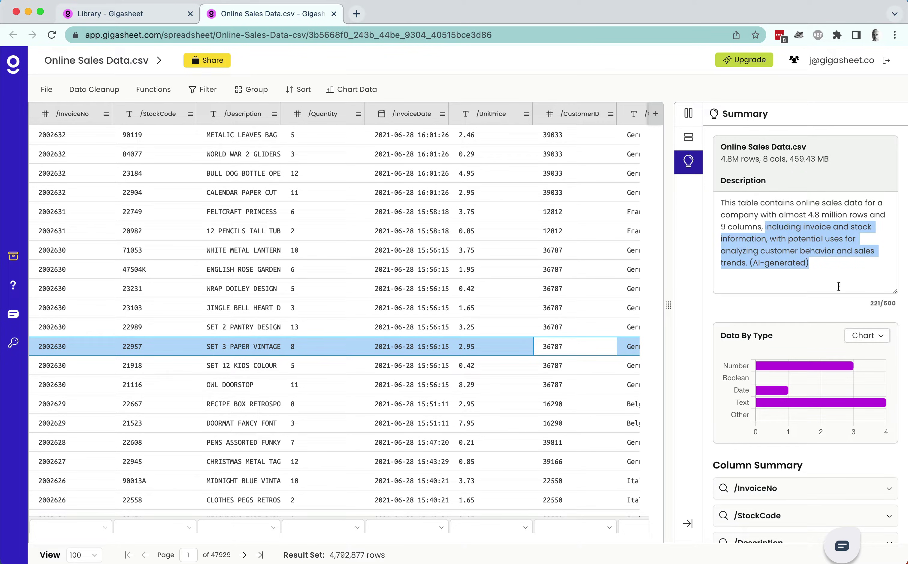
type("sales trans")
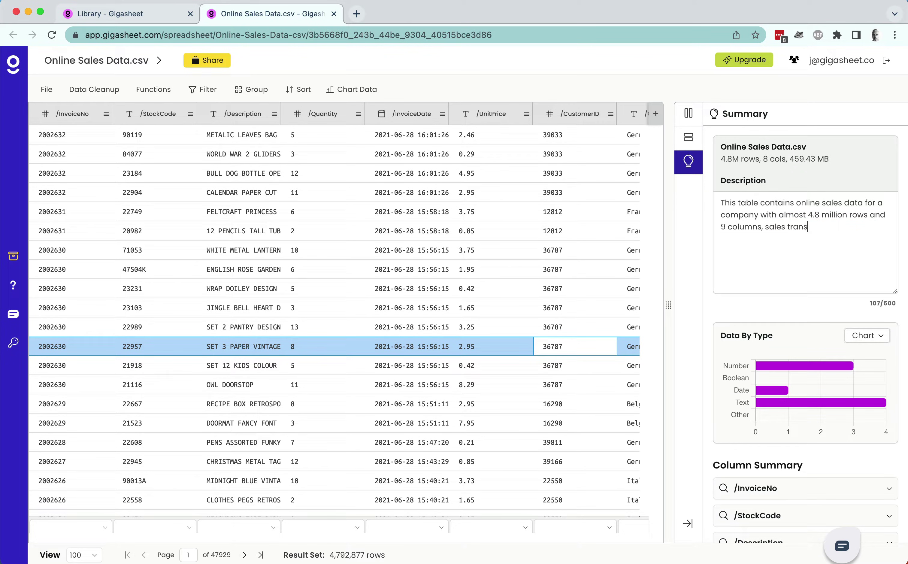
type("actions from my online site.")
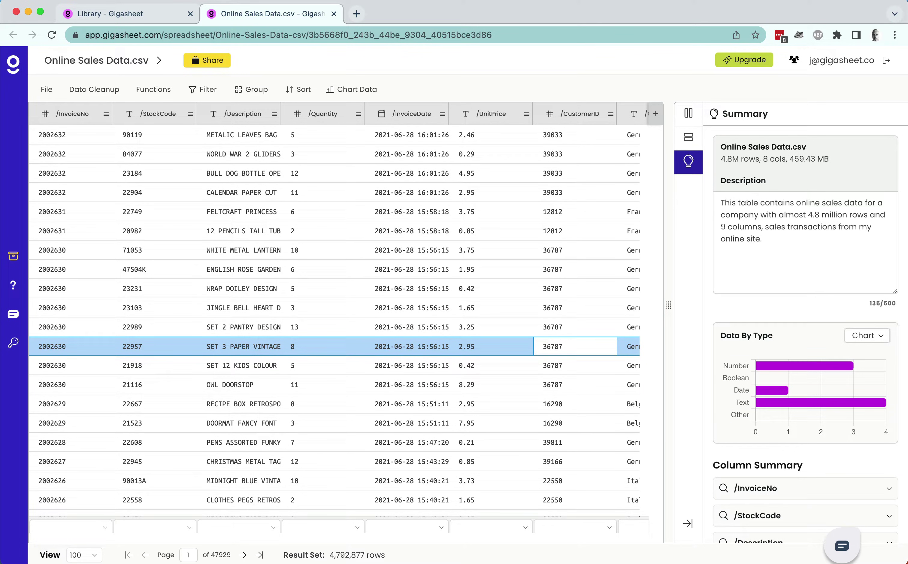
left_click(815, 298)
Step: Reorder the columns so that /UnitPrice and /Quantity directly follow /InvoiceNo
left_click(691, 150)
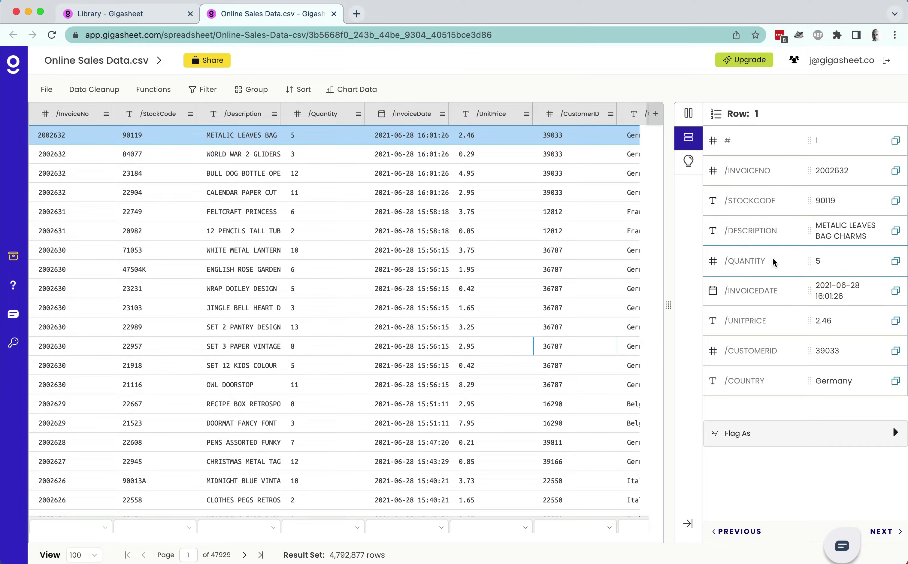
left_click(689, 114)
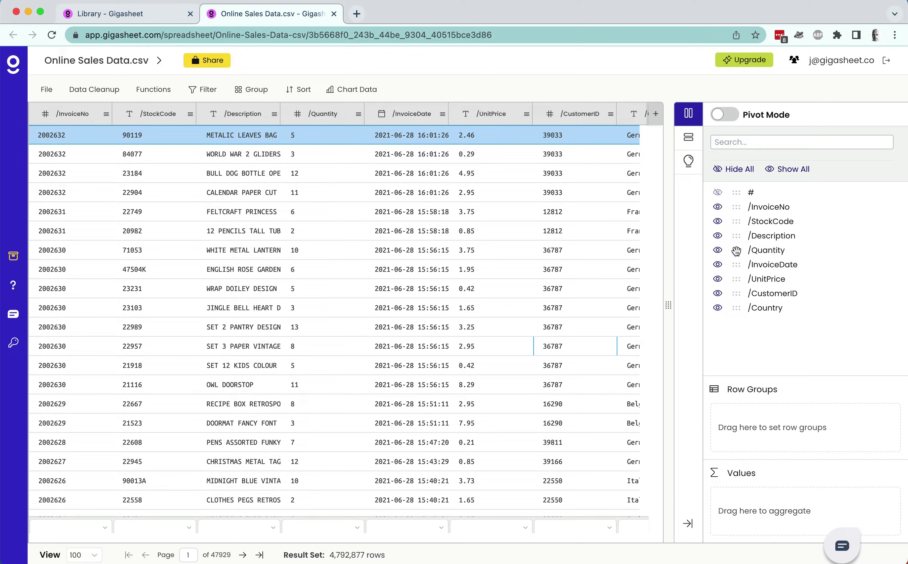
left_click_drag(736, 250, 736, 221)
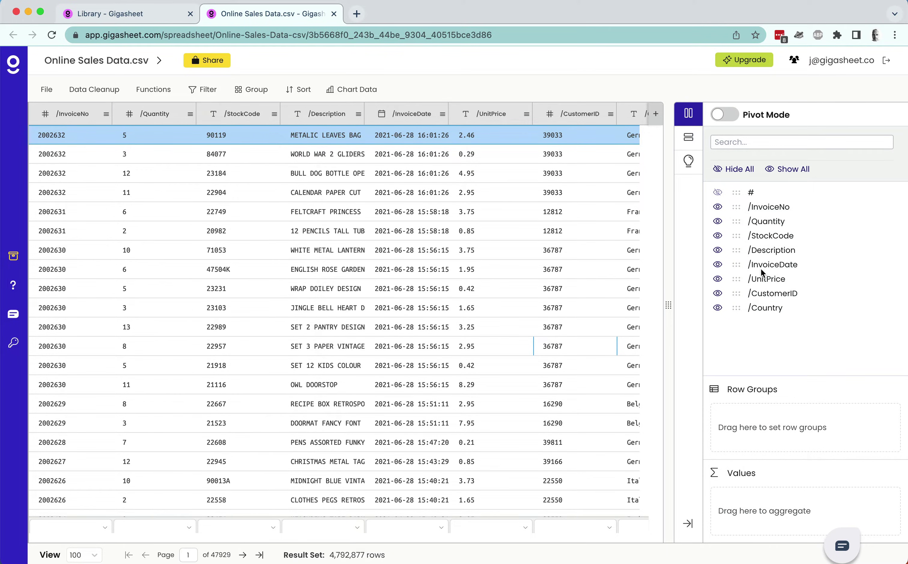
left_click_drag(738, 271, 736, 222)
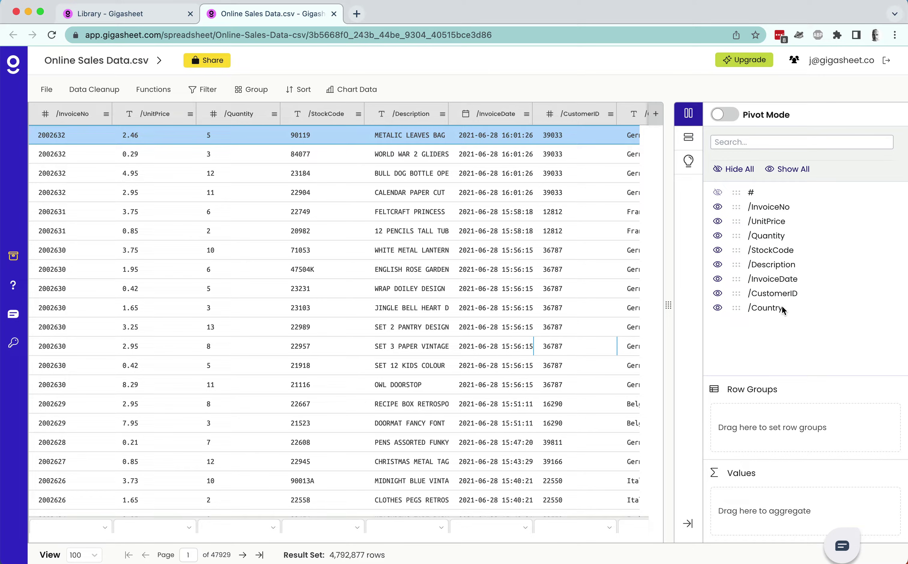
Step: Hide all columns of the sheet except /UnitPrice and /Quantity
left_click(784, 169)
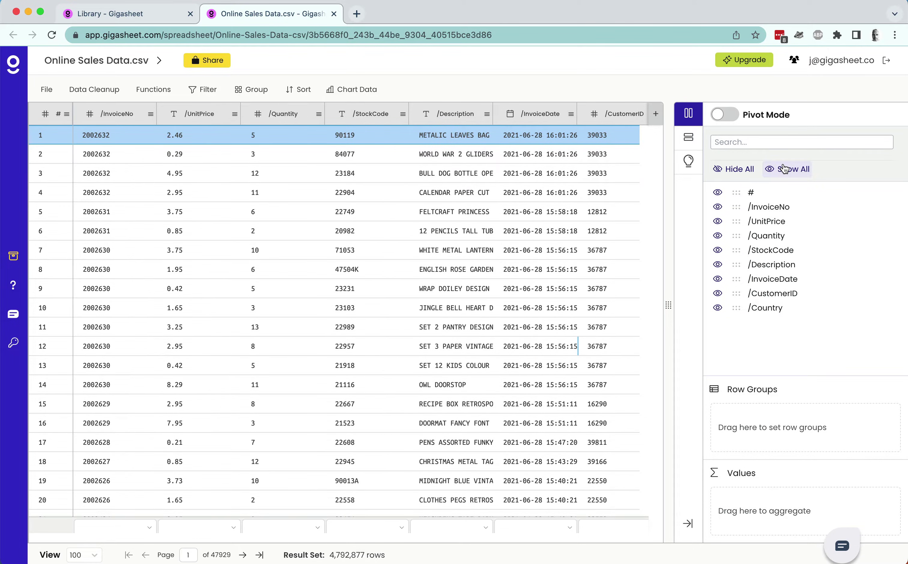
left_click(747, 170)
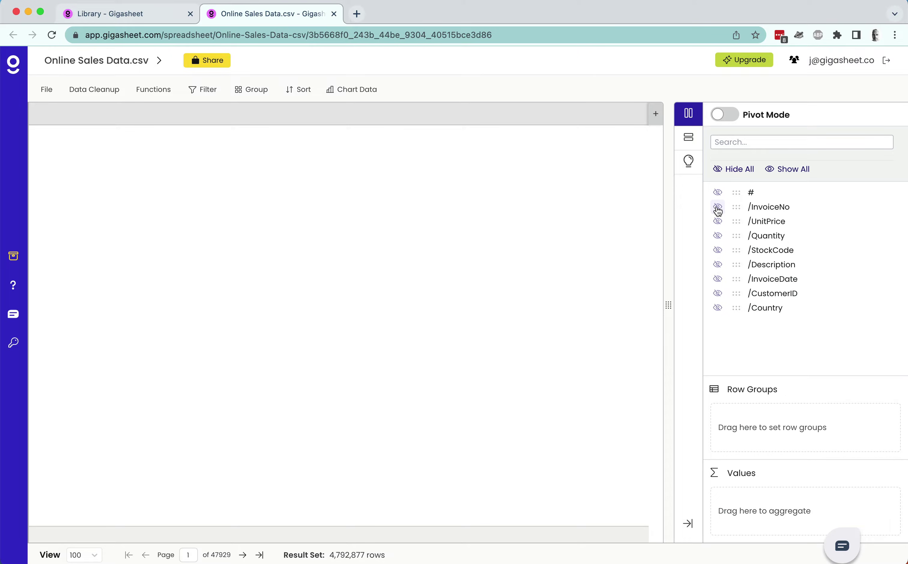
left_click(717, 222)
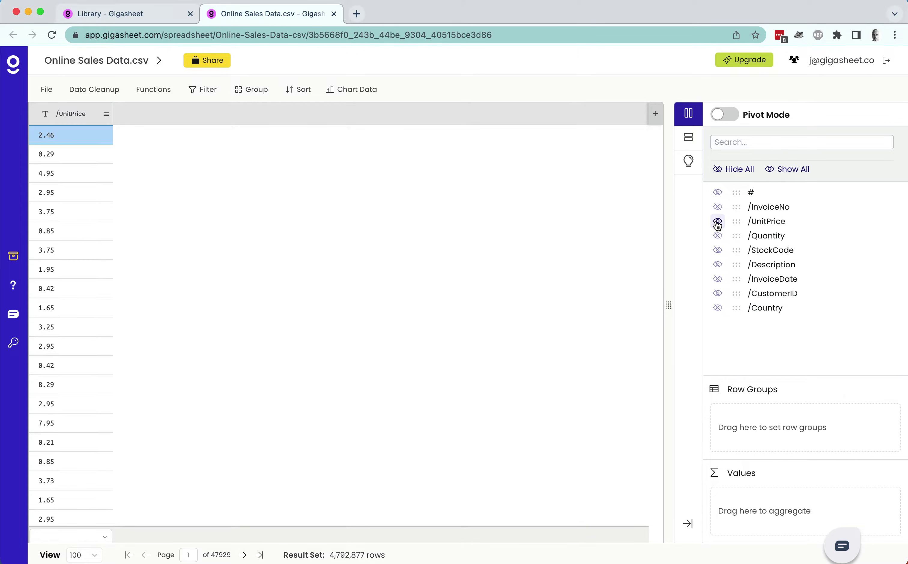
left_click(717, 236)
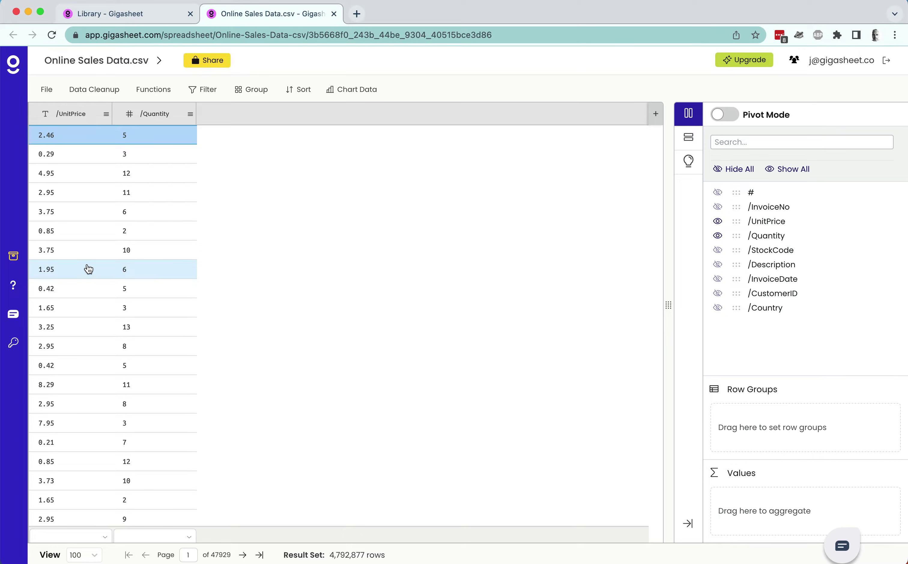
Step: Convert the /UnitPrice column from plain text to the Number data type in Decimal format
left_click(106, 114)
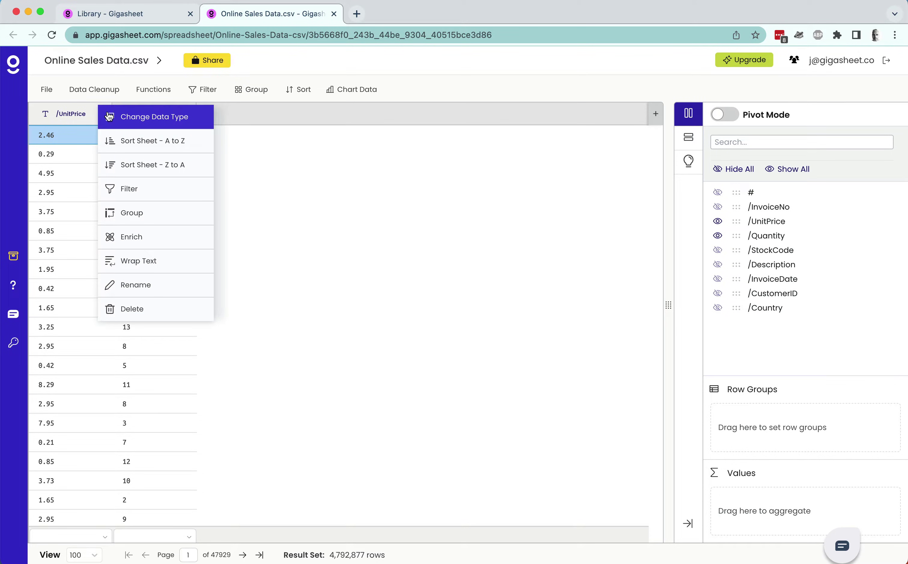
left_click(133, 117)
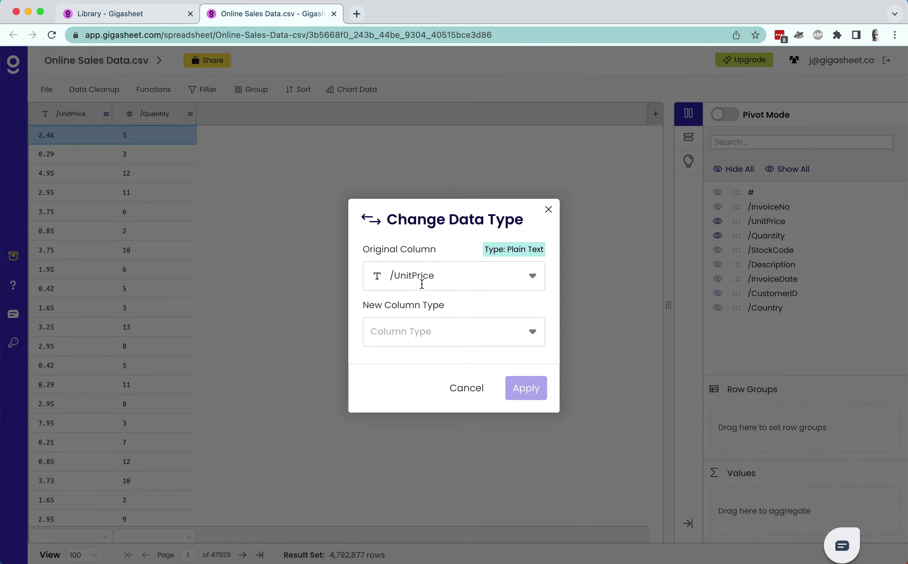
left_click(418, 331)
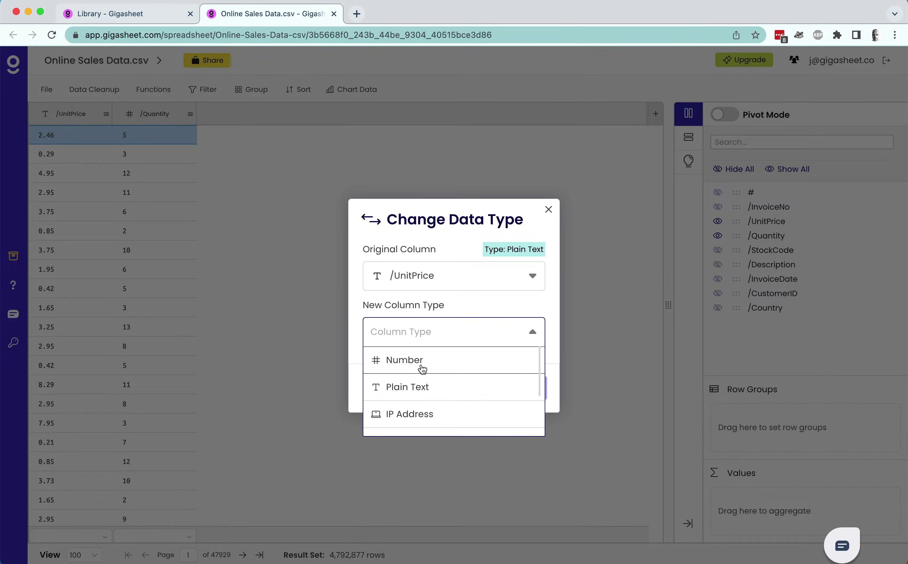
left_click(422, 363)
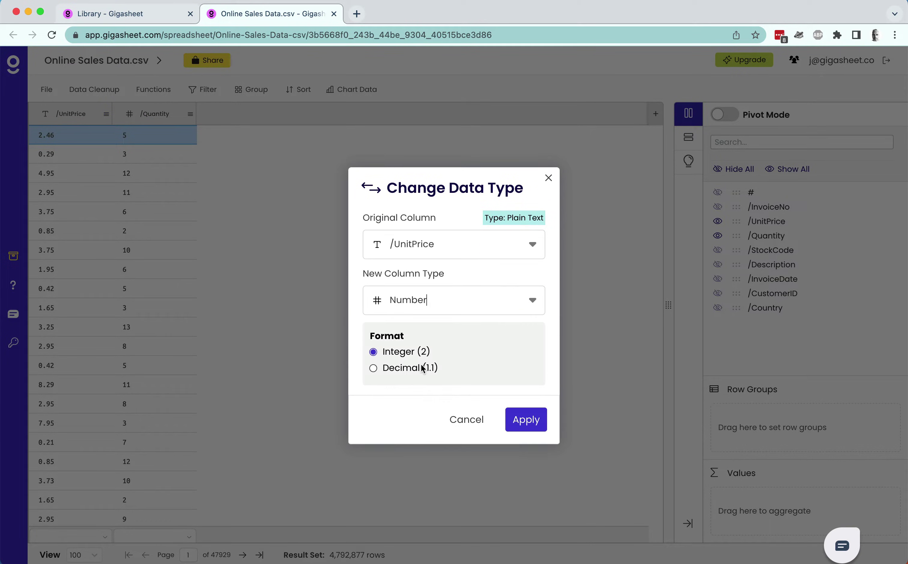
left_click(405, 369)
left_click(526, 419)
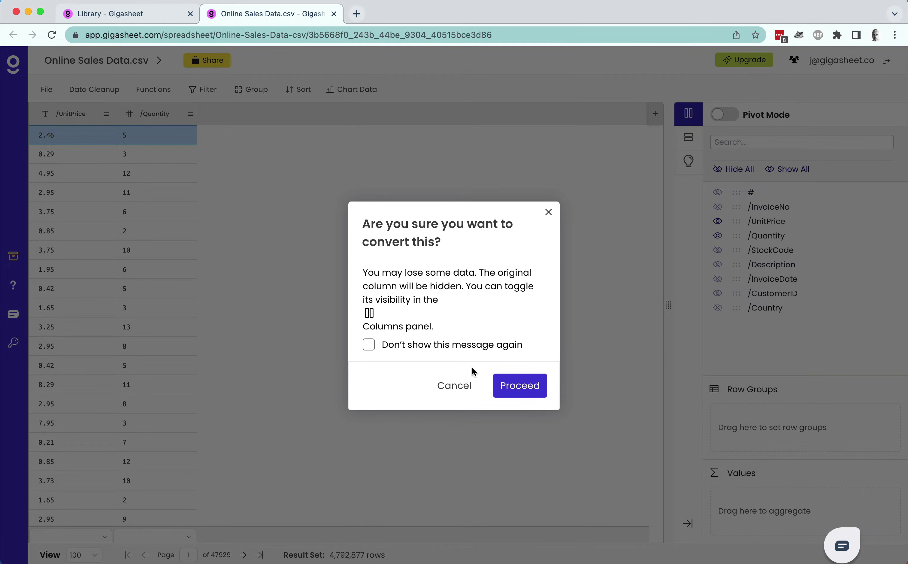
left_click(531, 392)
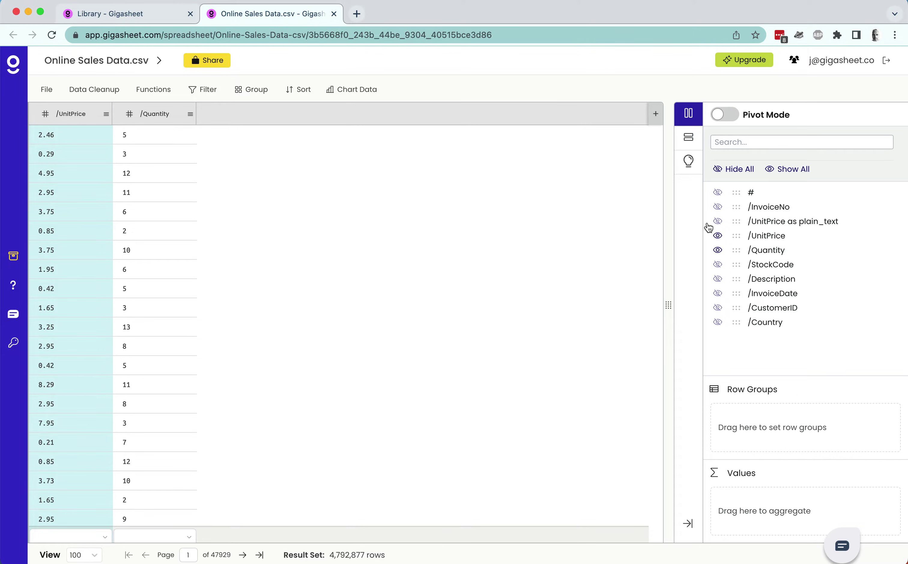
Step: Check the original /UnitPrice as plain_text column, and show all columns except it and the # column
left_click(718, 222)
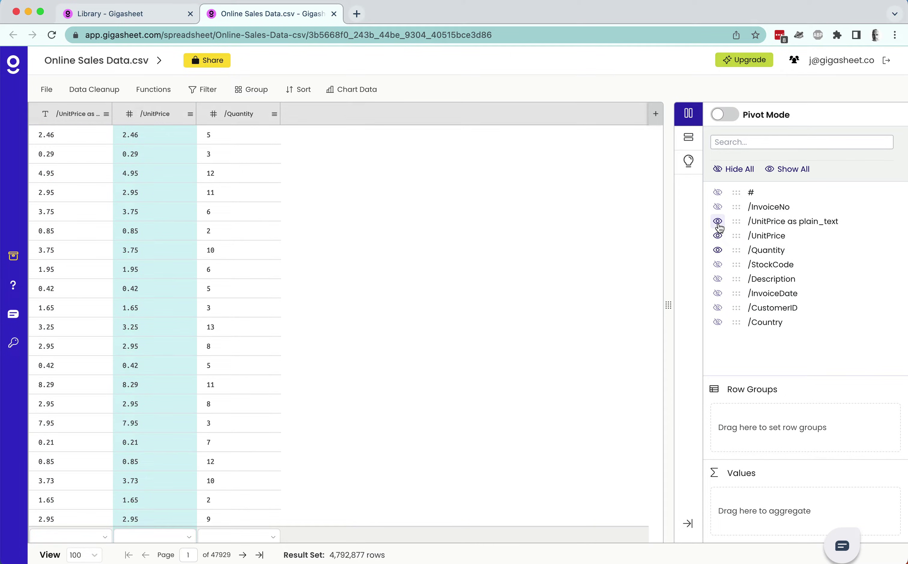
left_click(717, 221)
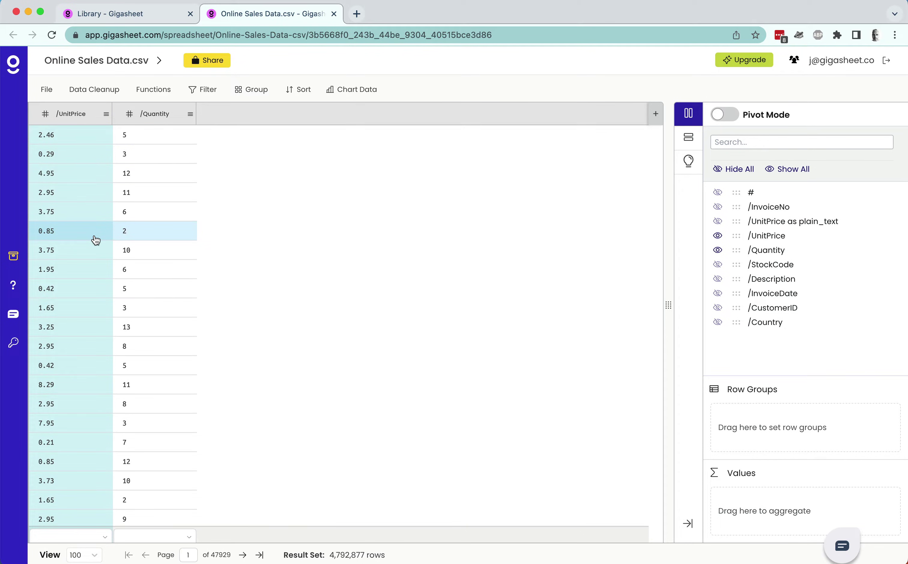
left_click(785, 168)
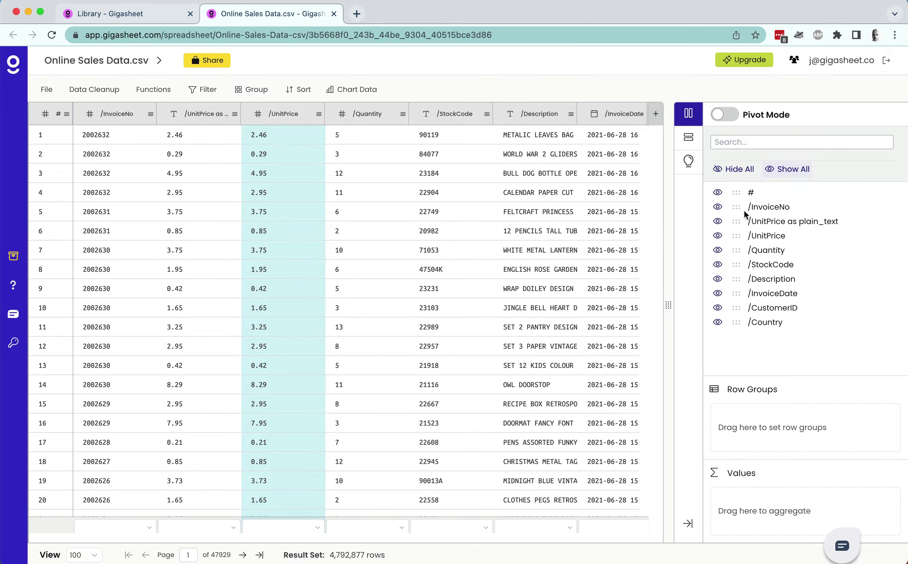
left_click(717, 222)
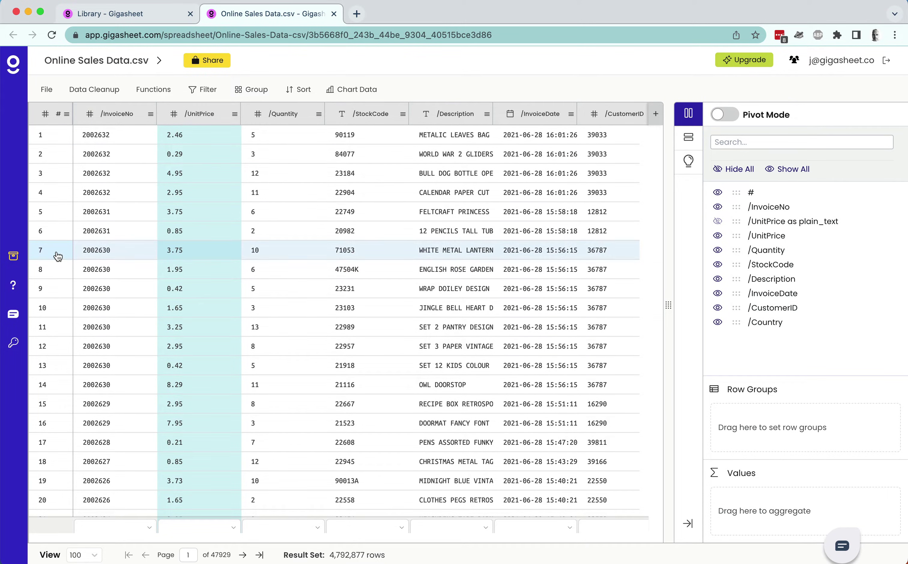
left_click(717, 193)
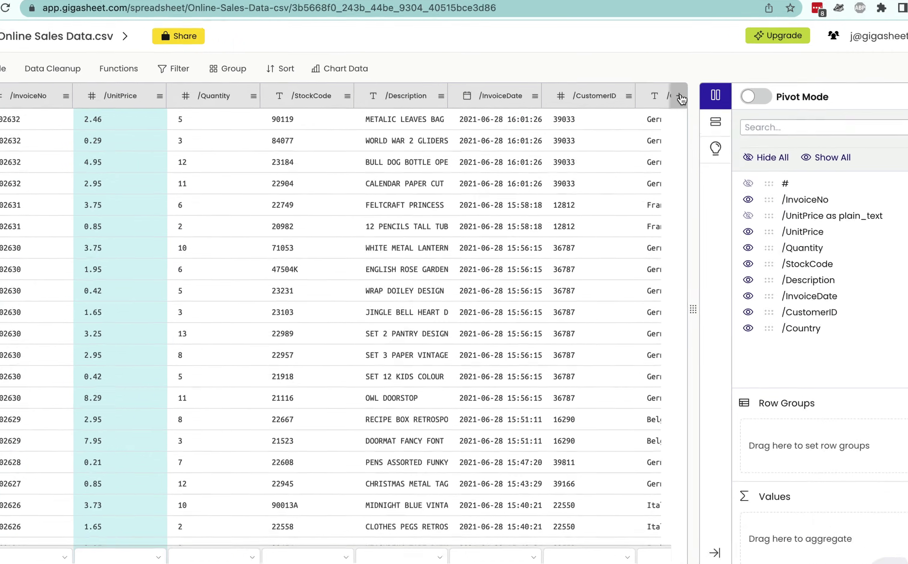
Step: Start a new formula column and insert the numeric /UnitPrice column into its formula
left_click(656, 113)
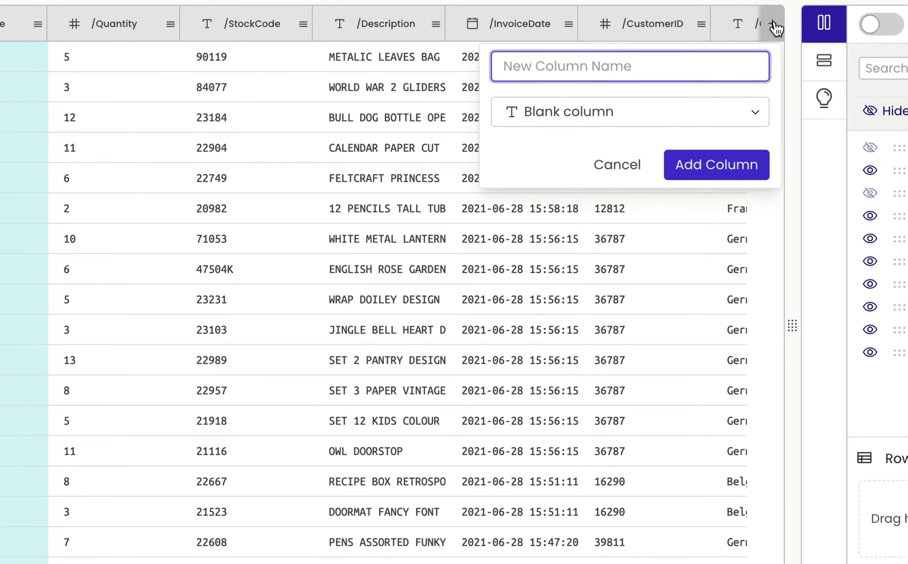
left_click(708, 123)
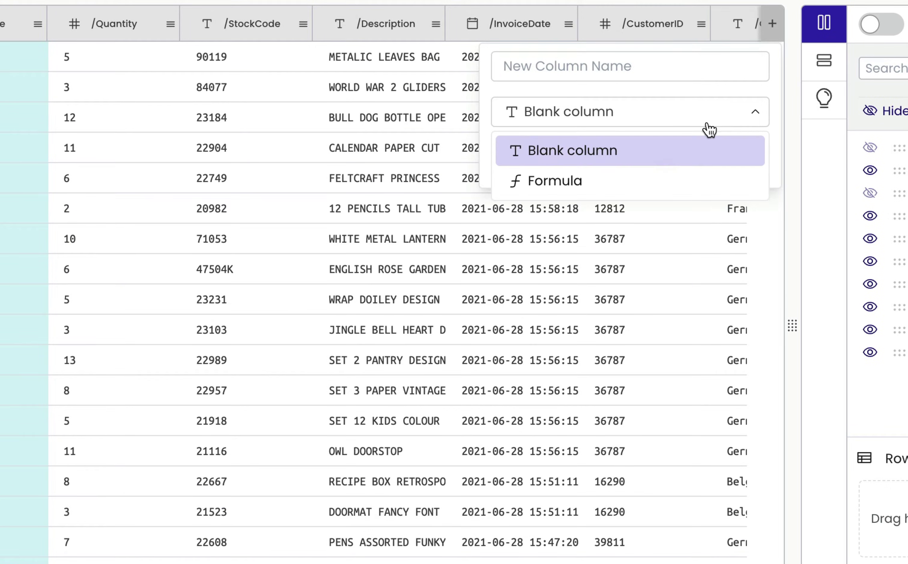
left_click(684, 178)
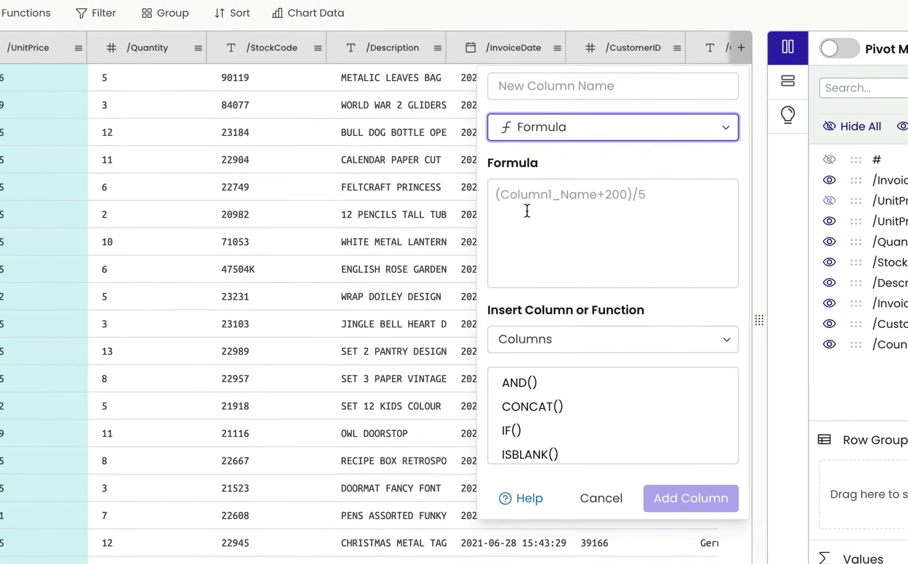
left_click(534, 205)
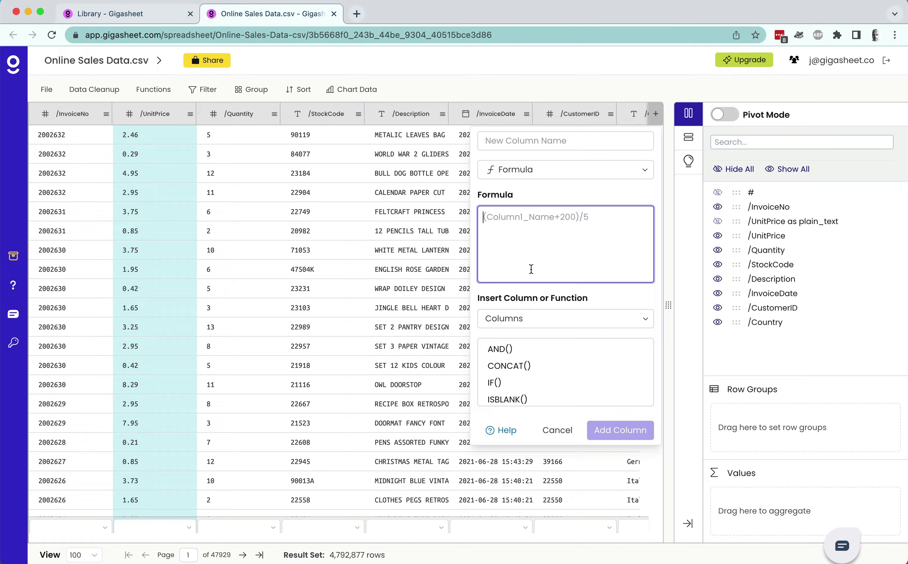
left_click(562, 317)
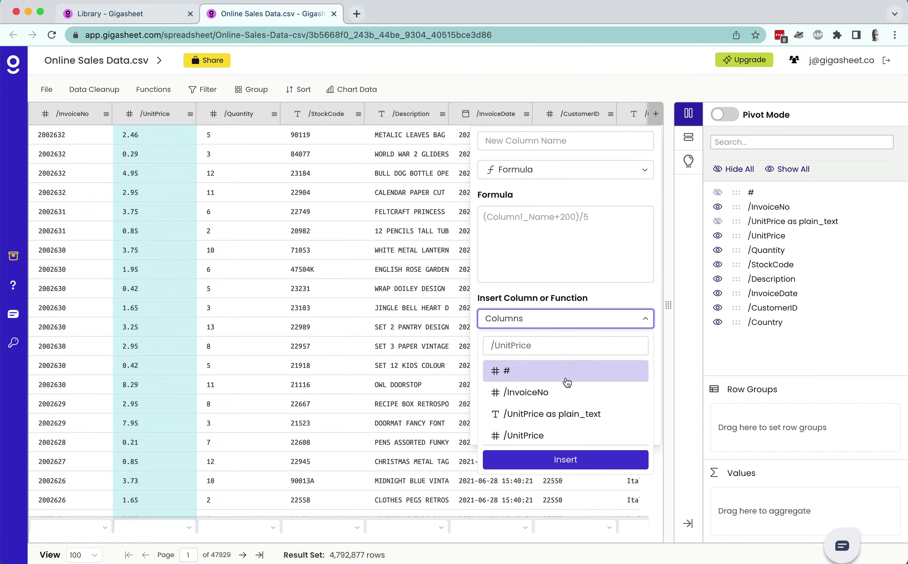
left_click(558, 432)
left_click(557, 458)
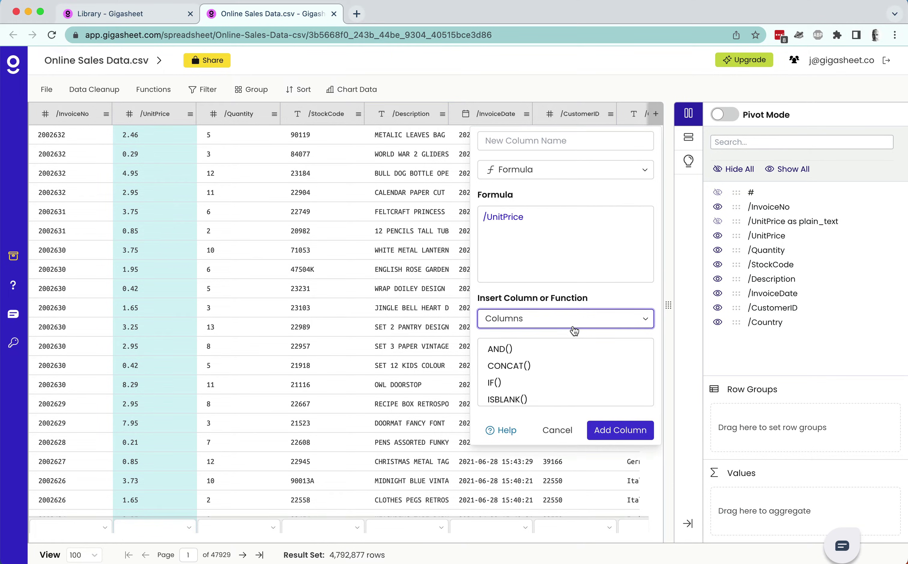
Step: Complete the formula as /UnitPrice*/Quantity and add the calculated column to the sheet
left_click(561, 223)
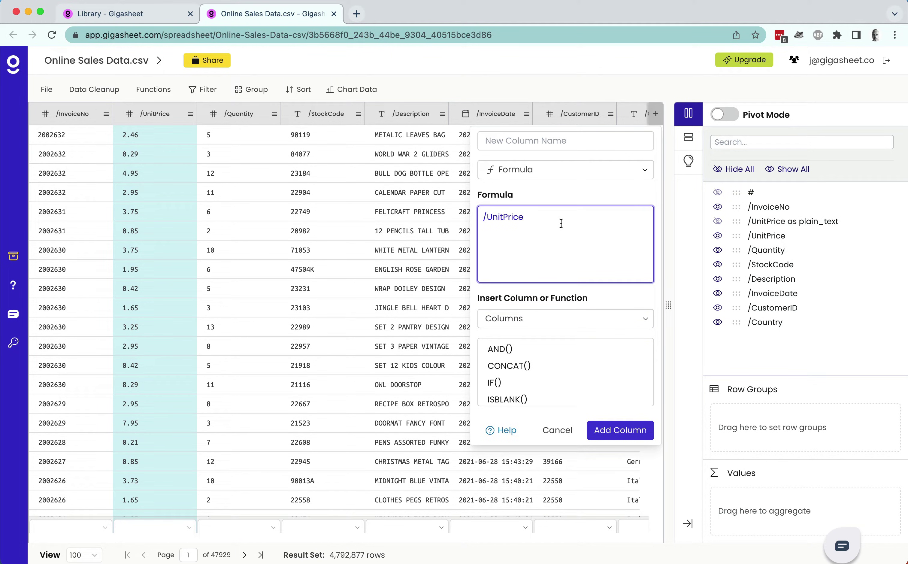
type("*/QW")
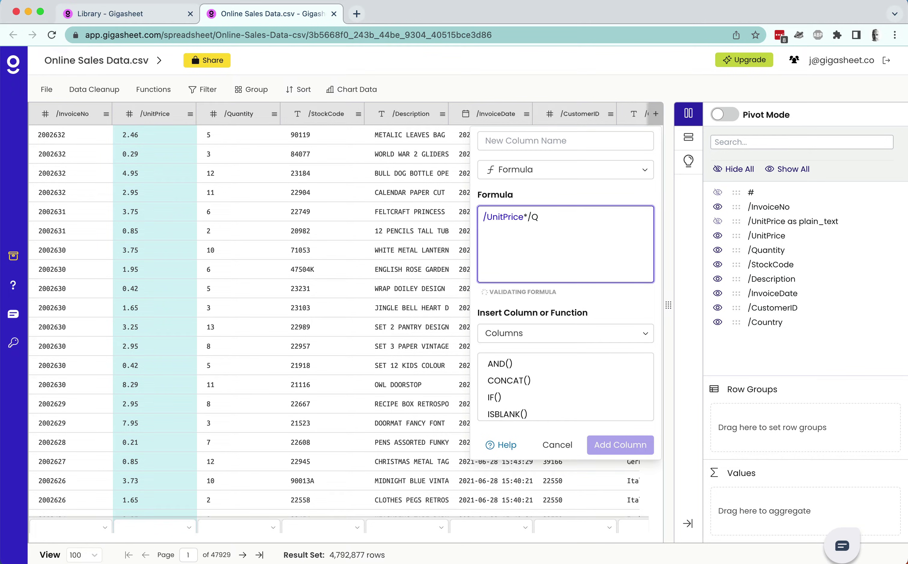
key("BackSpace")
type("uantity")
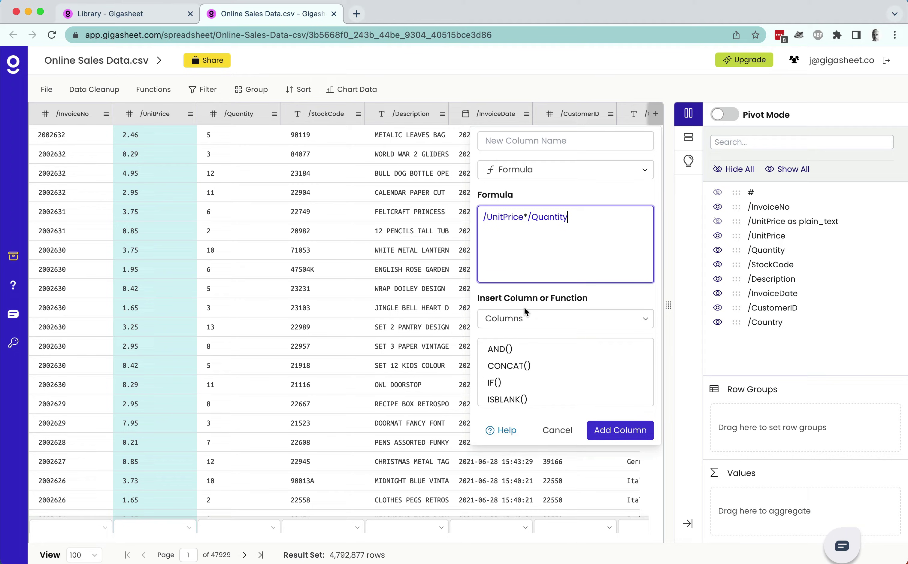
left_click(611, 434)
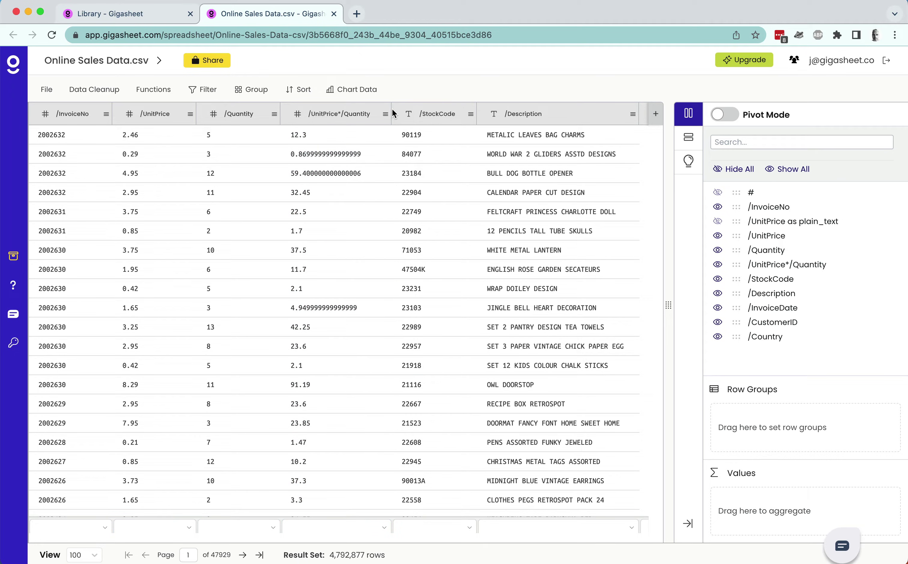
Step: Examine the list of functions available for a new formula column, without adding a column
left_click(650, 115)
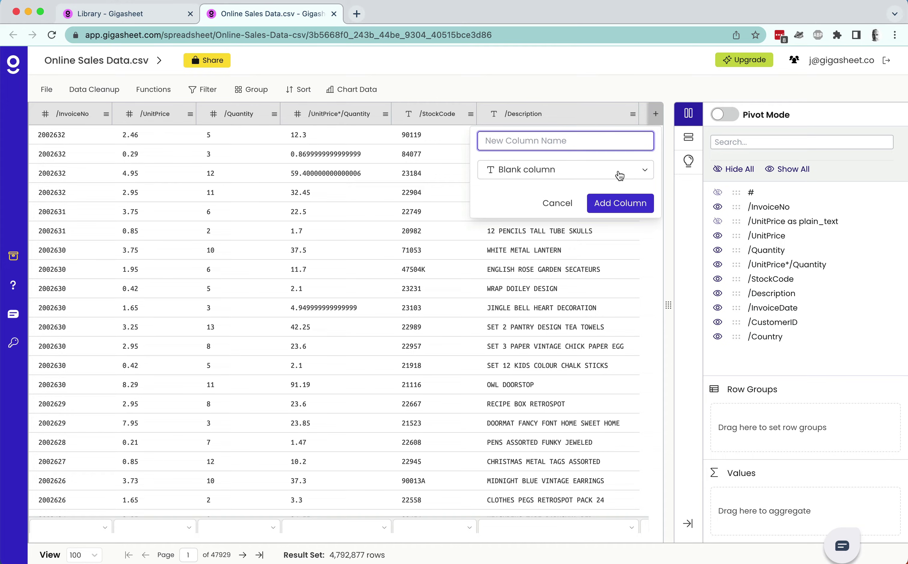
left_click(599, 167)
left_click(561, 213)
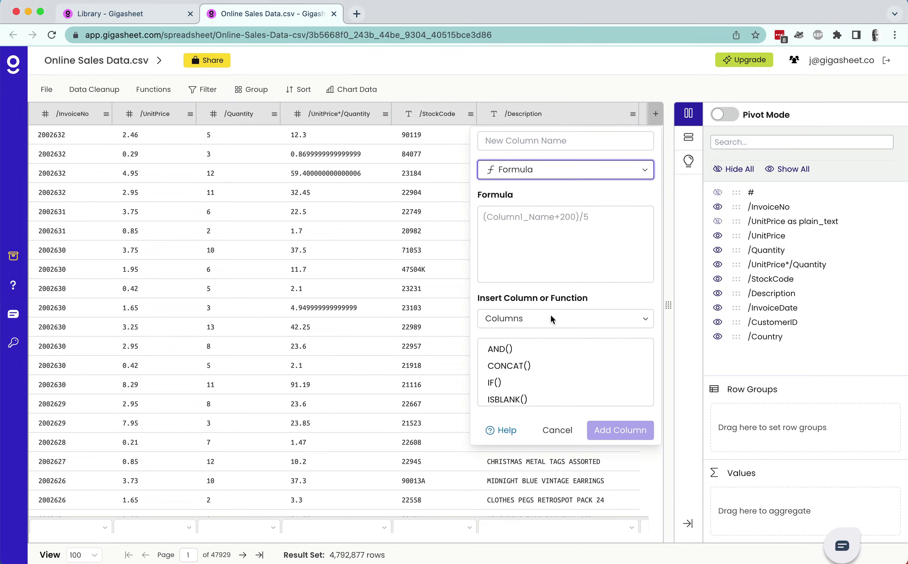
scroll(539, 367, "down", 2)
scroll(538, 368, "down", 2)
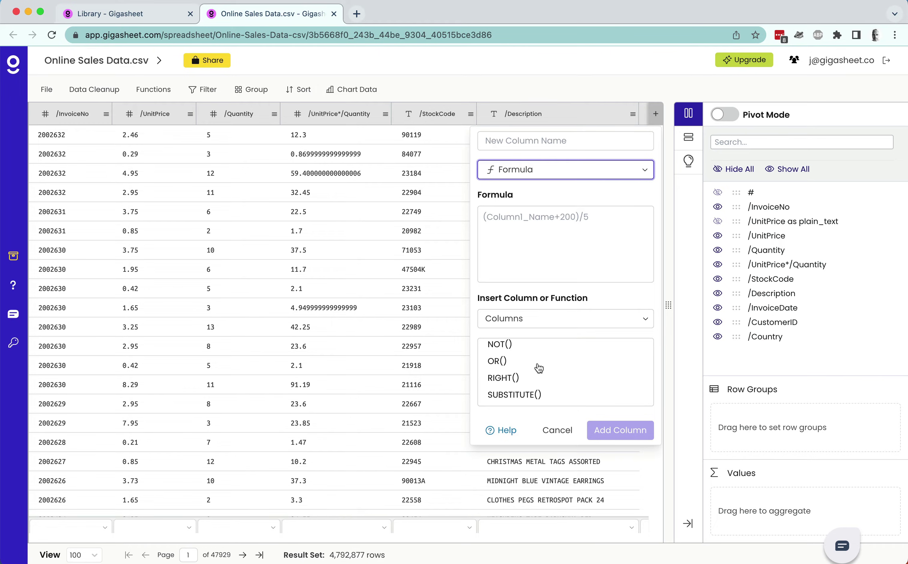
scroll(538, 368, "up", 4)
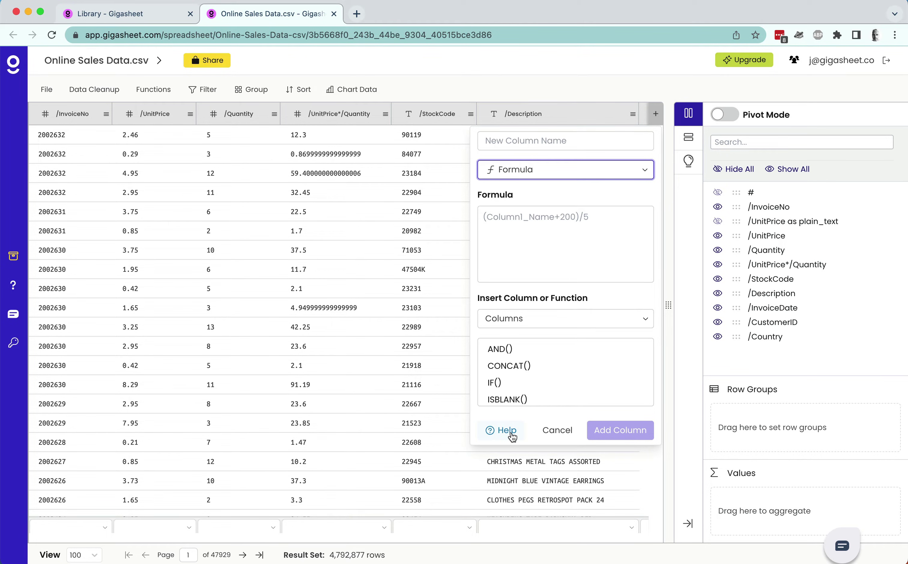
left_click(557, 431)
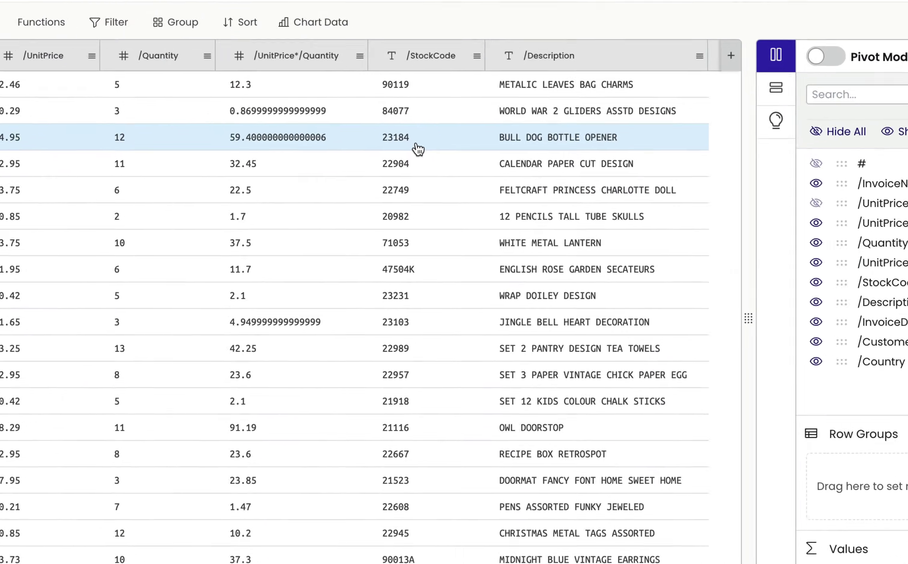
Step: Group the sheet by /Description, and resize the Group and /InvoiceNo columns so the full product names fit
scroll(427, 181, "right", 5)
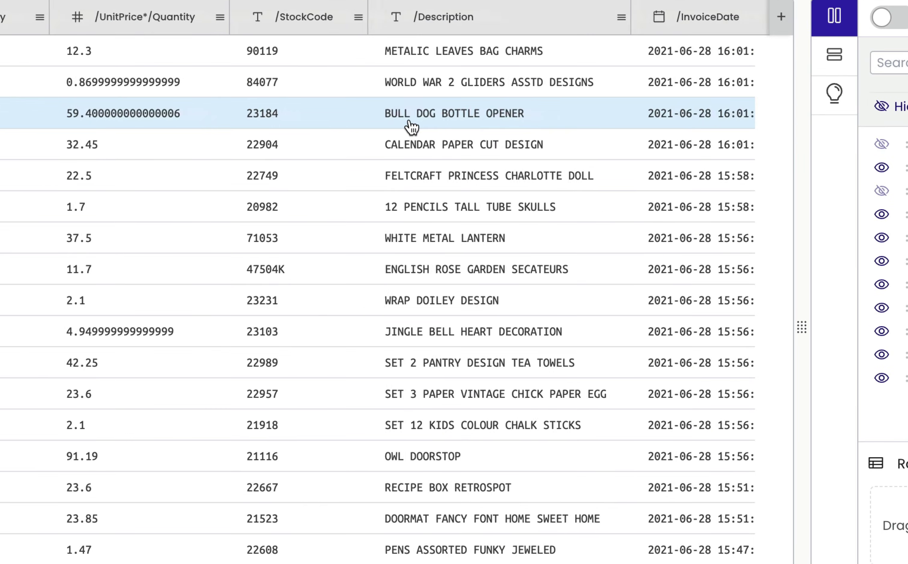
left_click(499, 20)
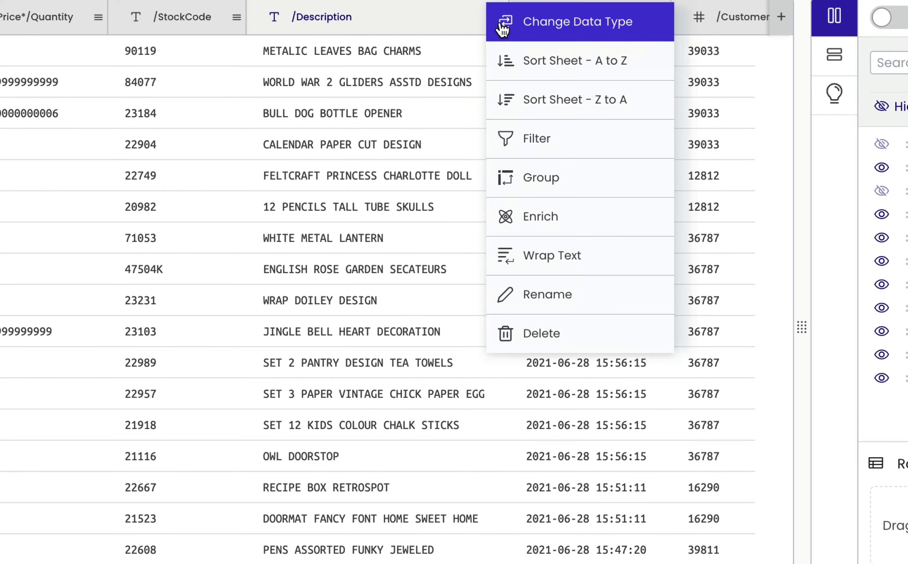
left_click(555, 179)
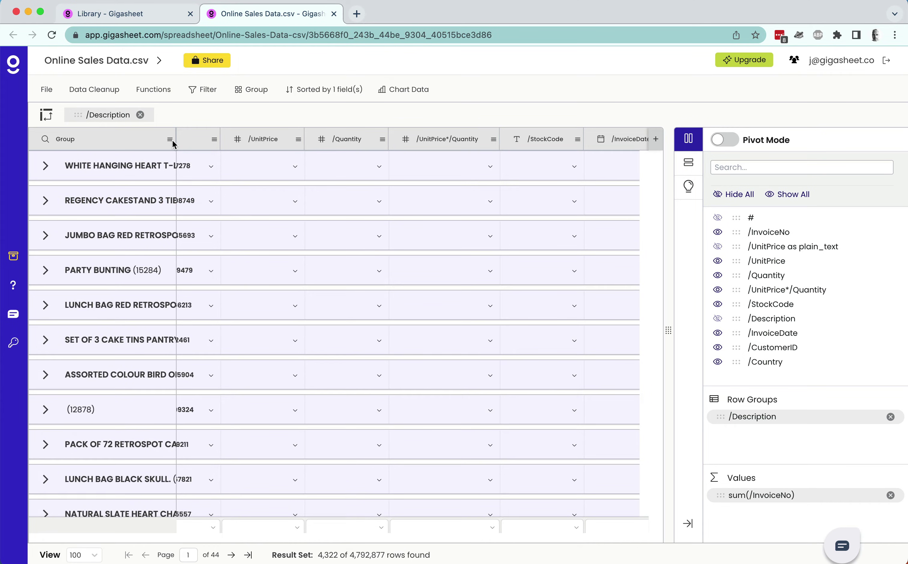
left_click_drag(176, 141, 262, 139)
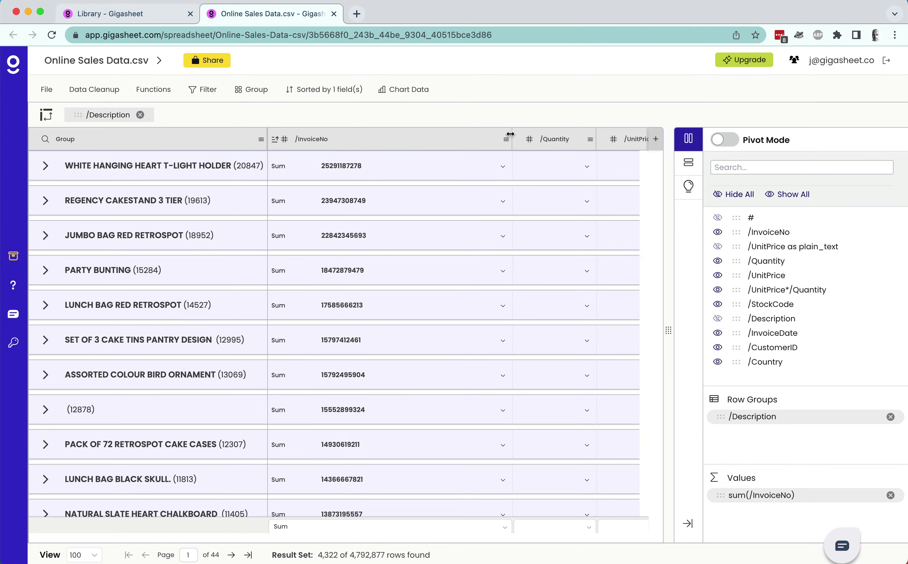
left_click_drag(512, 133, 415, 135)
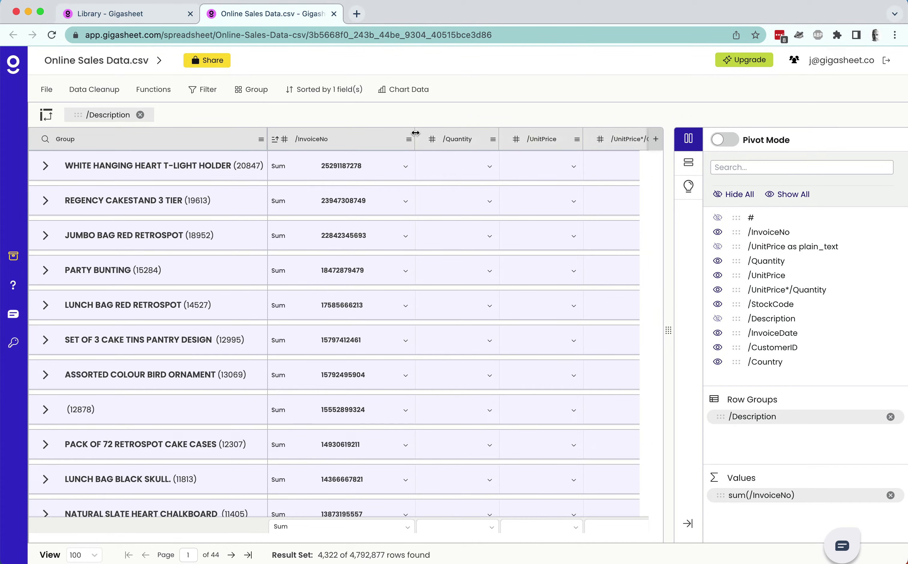
Step: Set the aggregation of the grouped /InvoiceNo column to Percent Empty
left_click(406, 167)
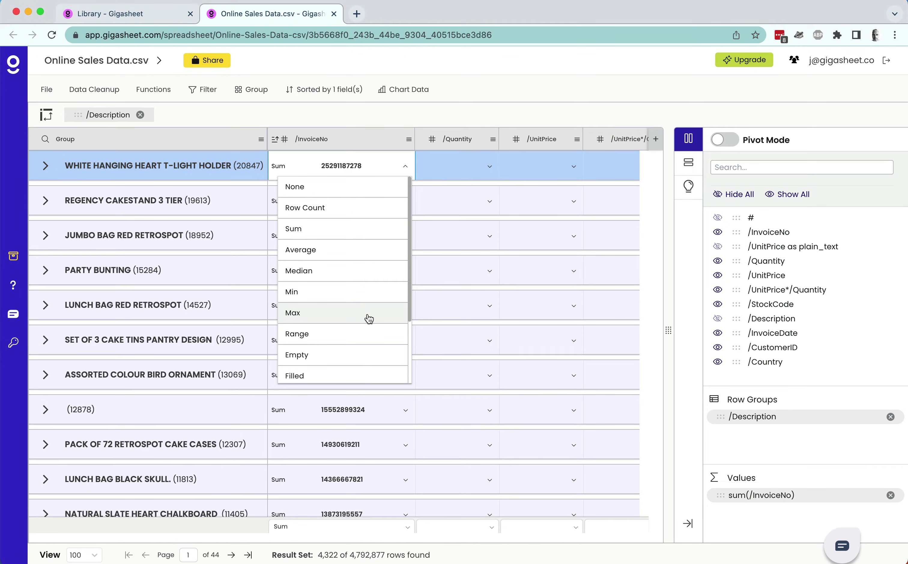
scroll(368, 318, "down", 5)
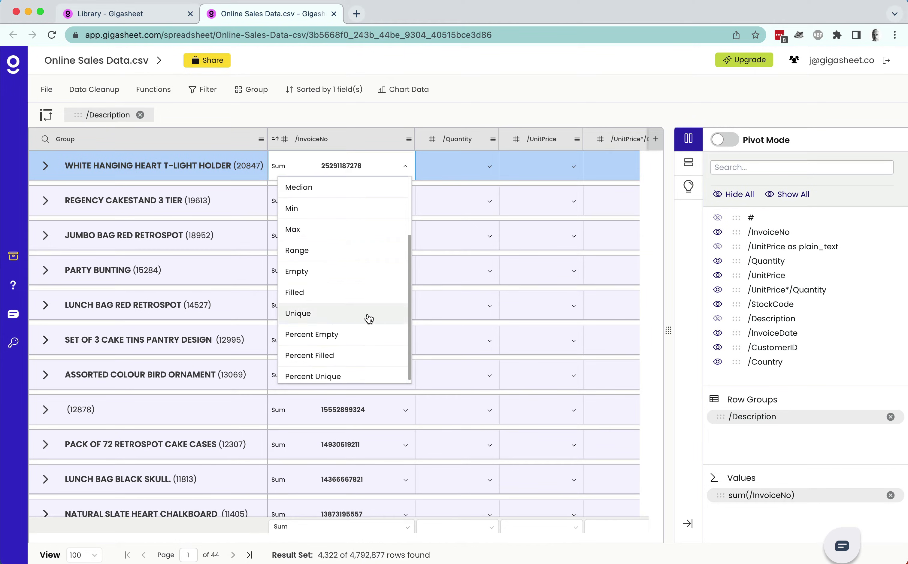
left_click(365, 340)
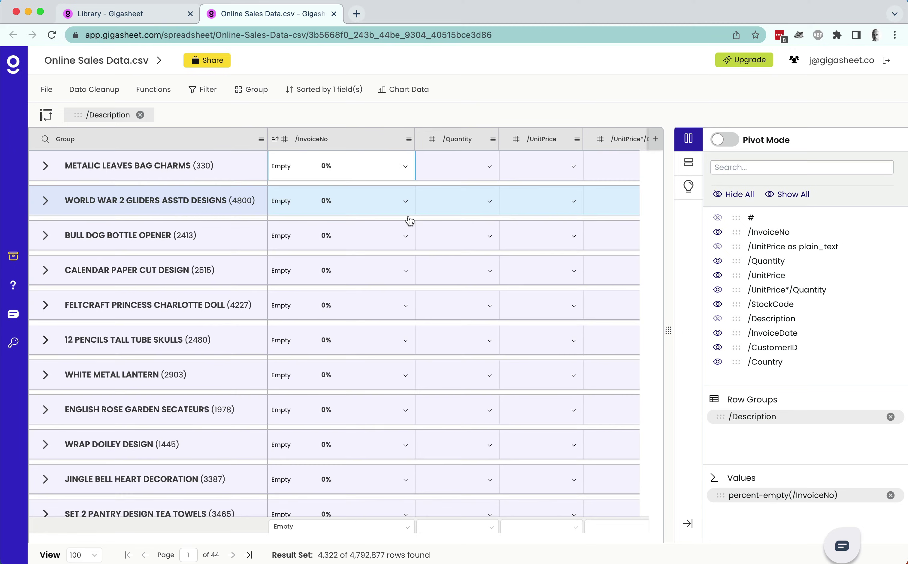
Step: Set the aggregation of the grouped /InvoiceNo column to Unique
left_click(405, 166)
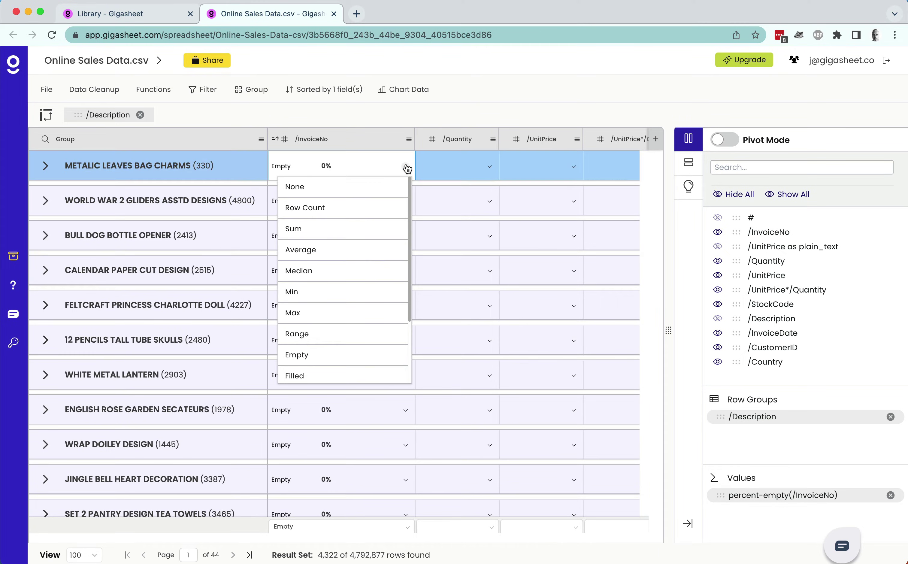
scroll(352, 331, "down", 3)
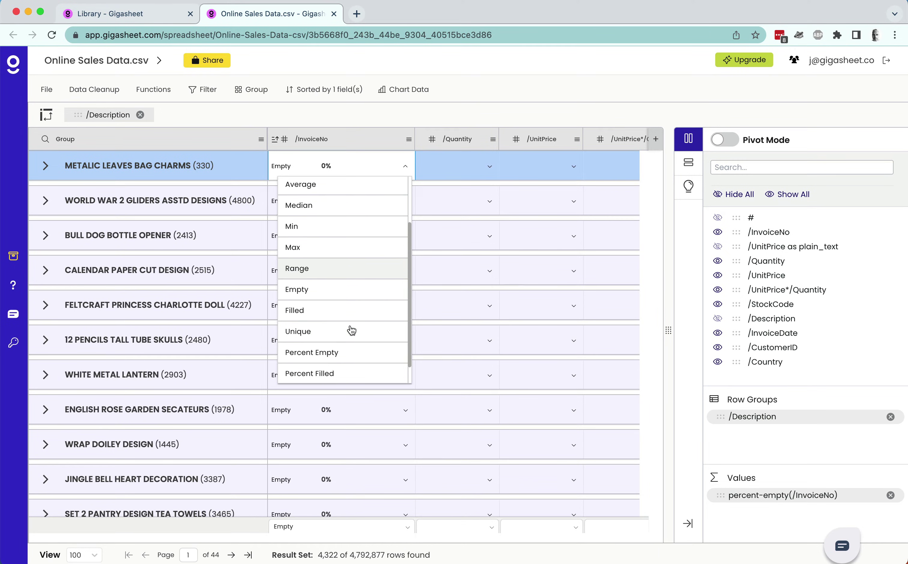
left_click(352, 311)
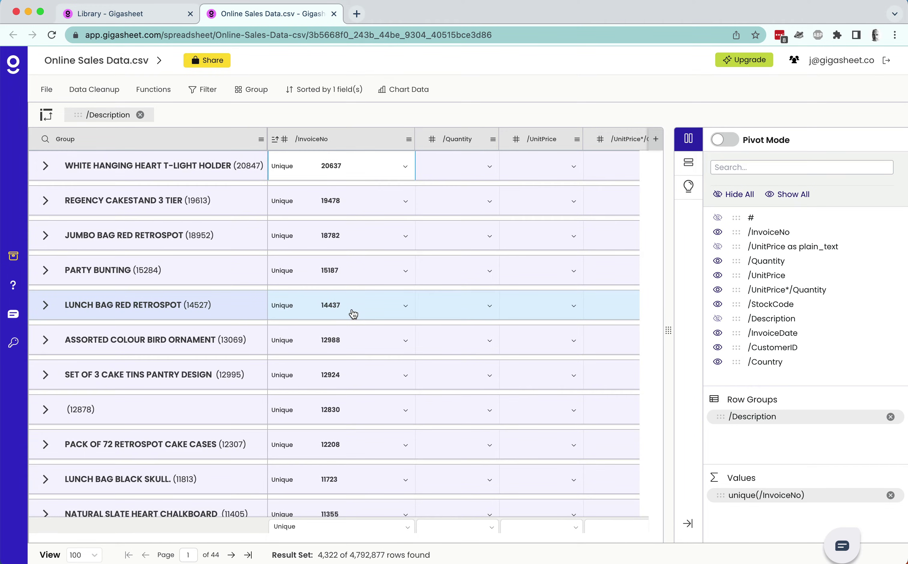
Step: Change the aggregation of the grouped /InvoiceNo column to Percent Unique
left_click(405, 166)
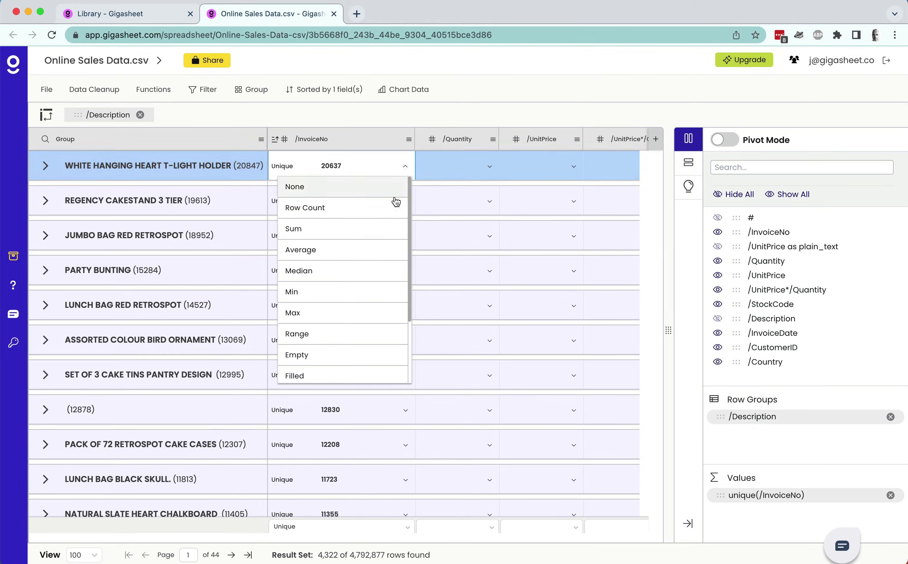
scroll(373, 278, "down", 3)
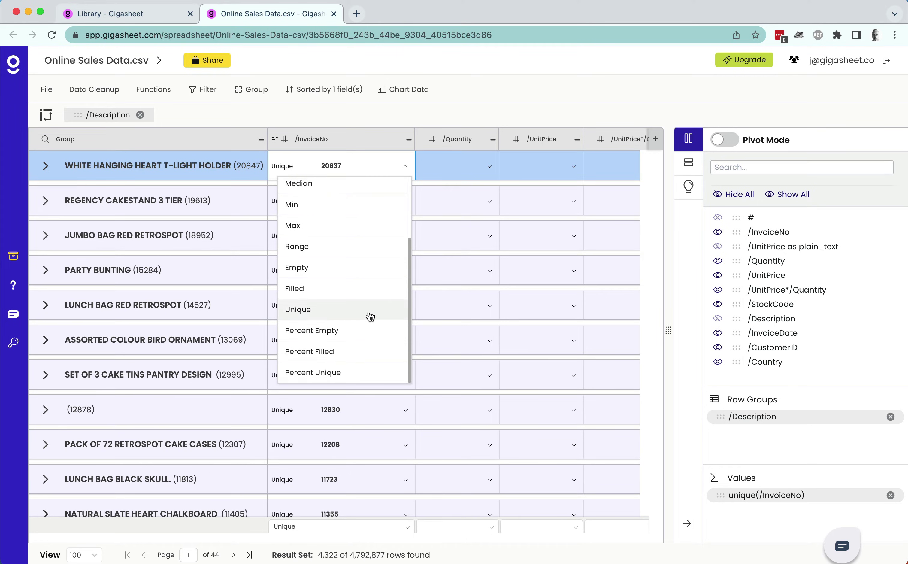
left_click(374, 372)
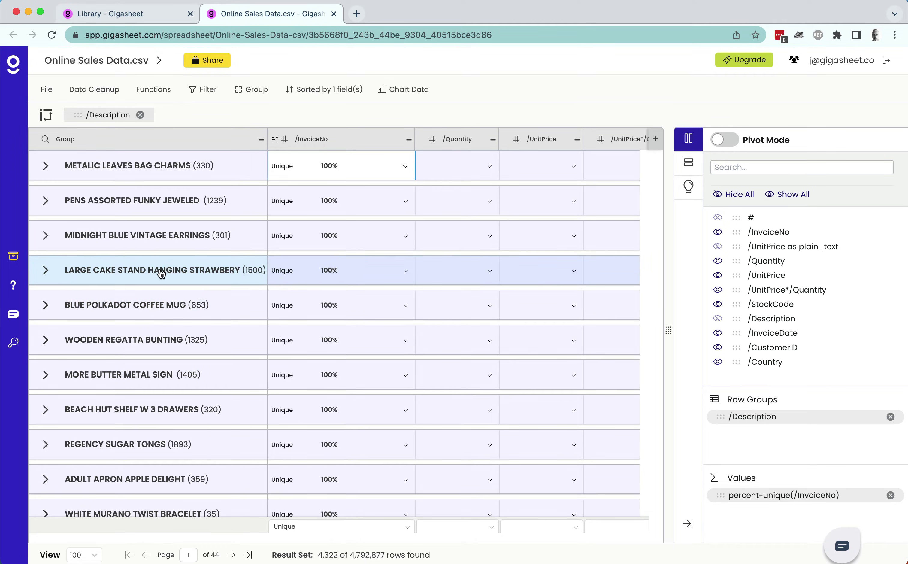
left_click(101, 96)
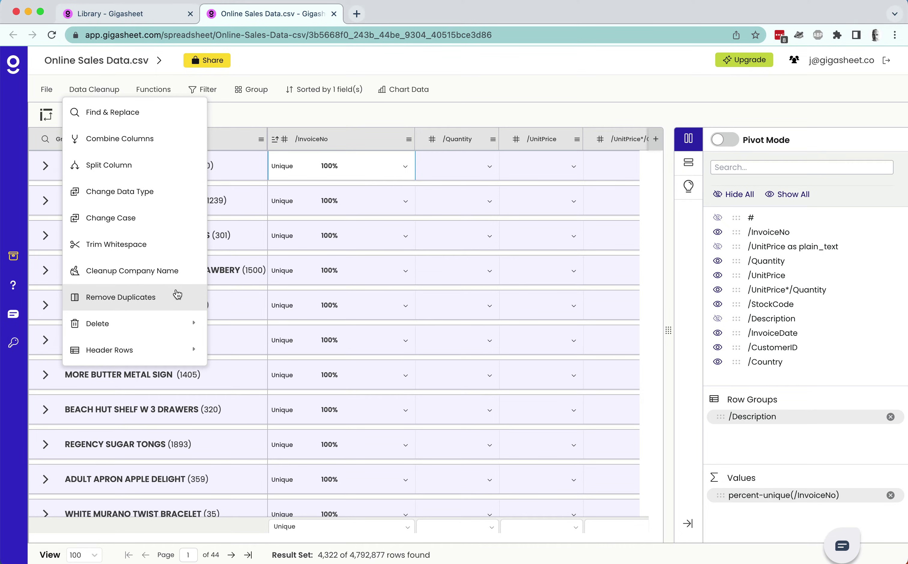
left_click(254, 125)
left_click(162, 97)
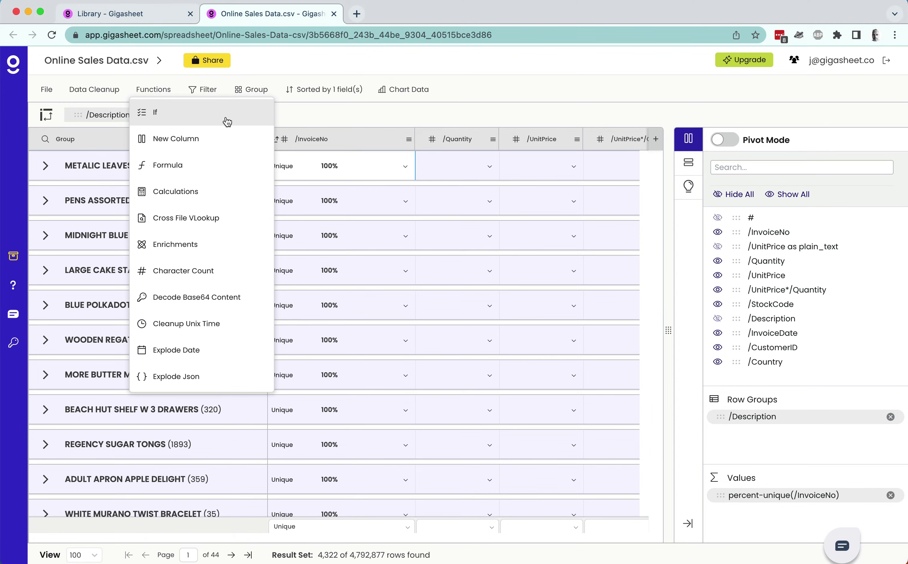
left_click(479, 71)
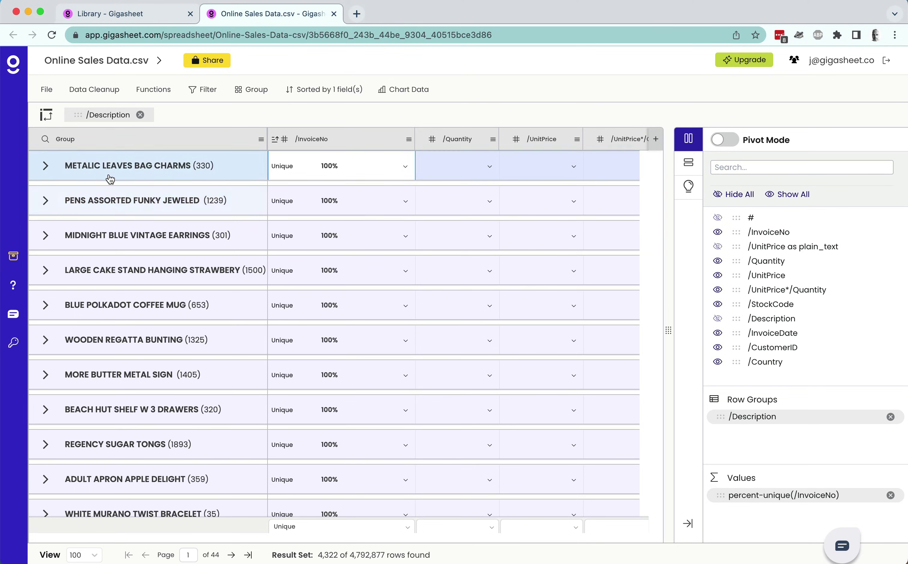
Step: Expand the METALIC LEAVES BAG CHARMS group and add /CustomerID as a second grouping level under /Description
left_click(45, 174)
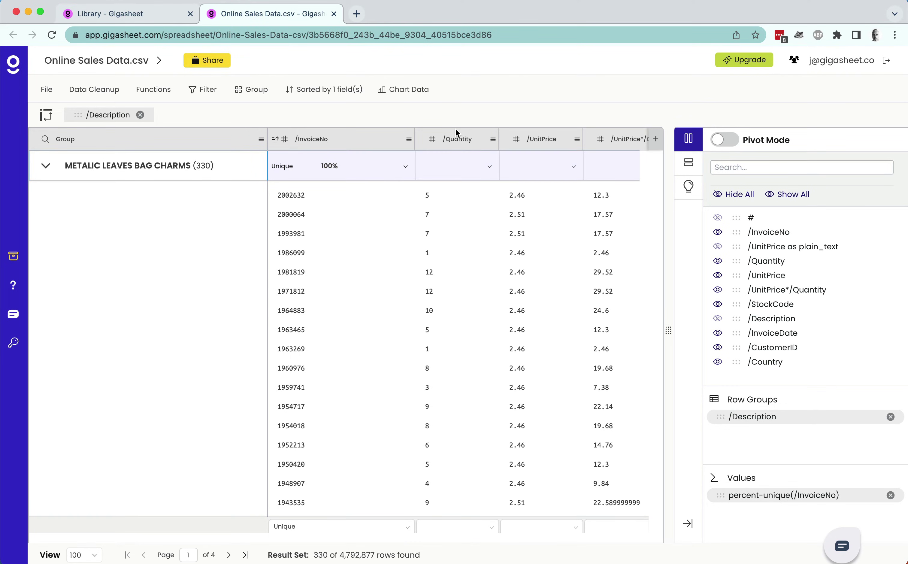
scroll(483, 241, "right", 3)
scroll(481, 240, "right", 15)
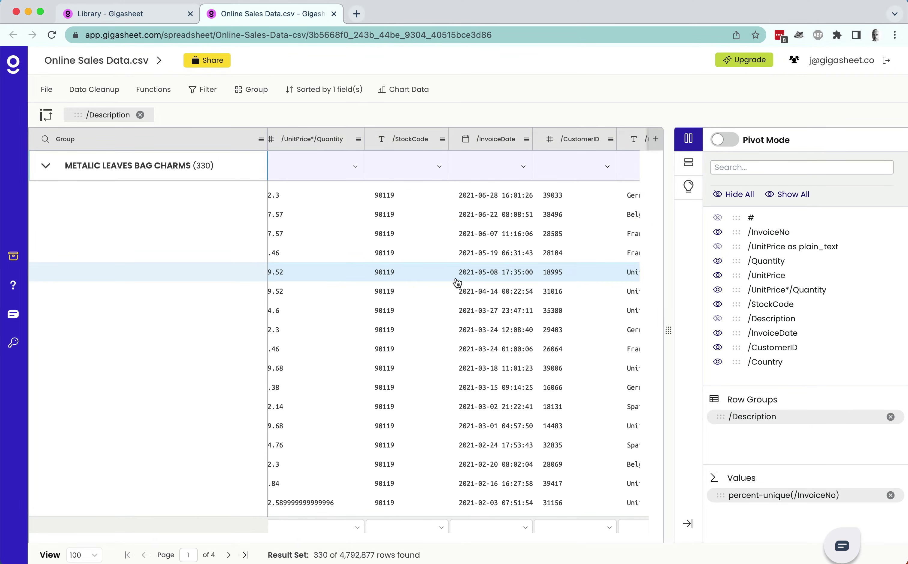
scroll(456, 284, "right", 3)
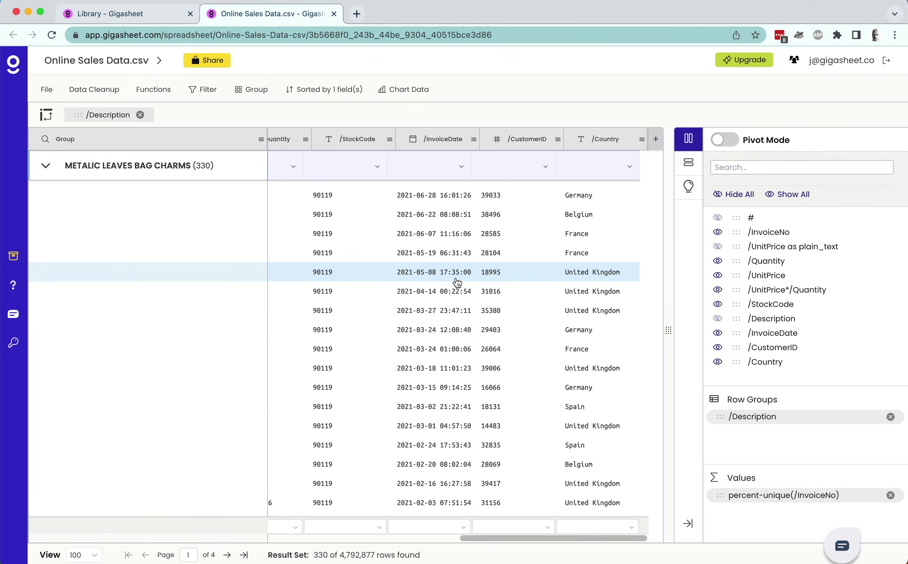
left_click(557, 140)
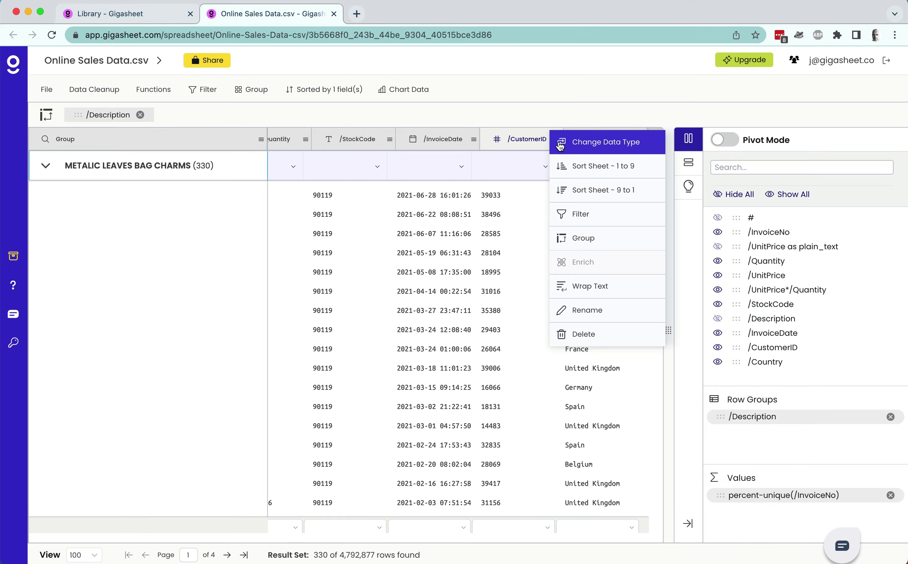
left_click(610, 243)
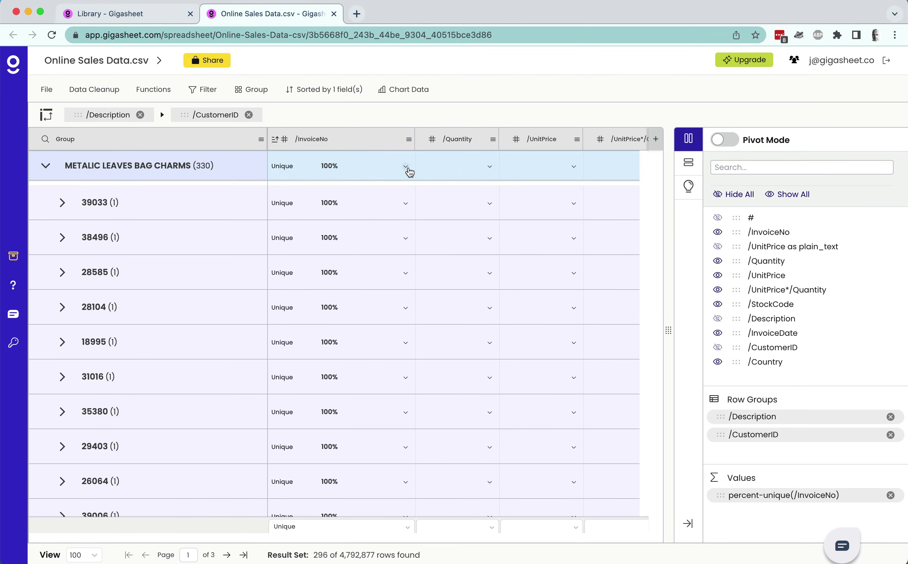
Step: Set the /InvoiceNo aggregation to Row Count and expand the WHITE HANGING HEART T-LIGHT HOLDER group and its second customer subgroup
left_click(405, 167)
left_click(375, 208)
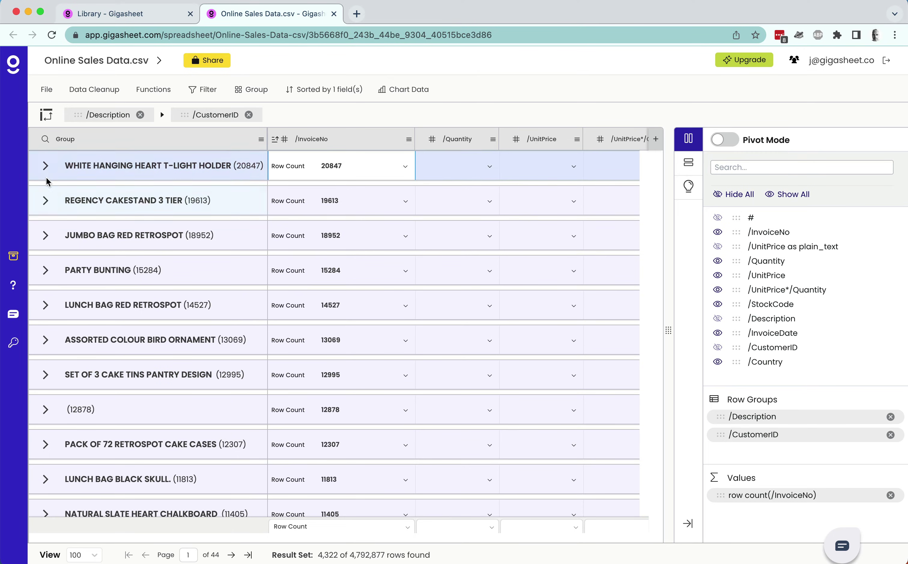
left_click(44, 171)
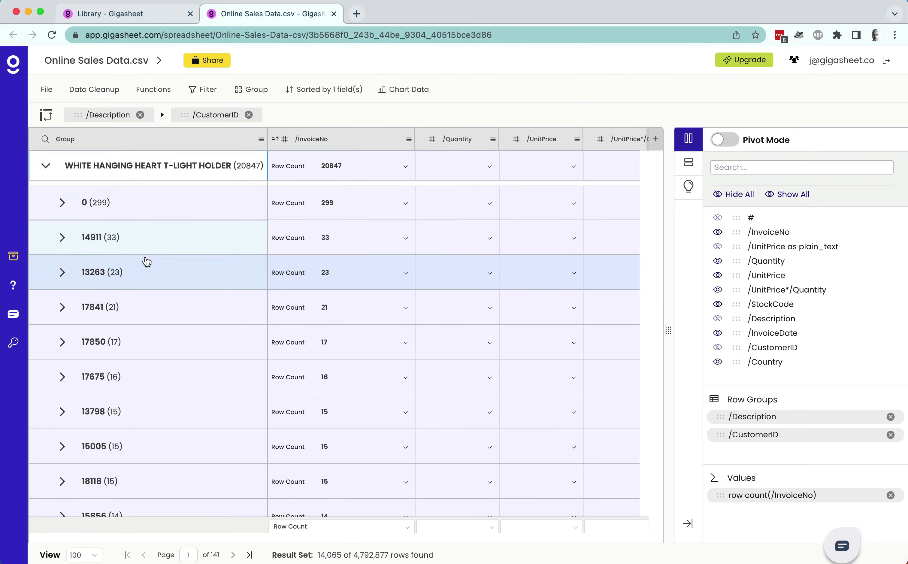
left_click(69, 237)
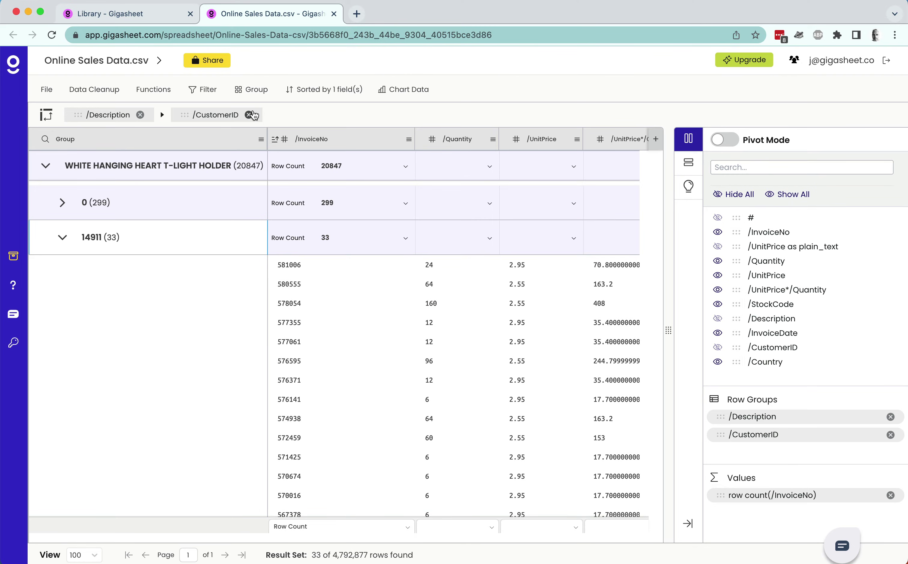
Step: Remove the /CustomerID and /Description groupings from the sheet
left_click(250, 115)
left_click(140, 114)
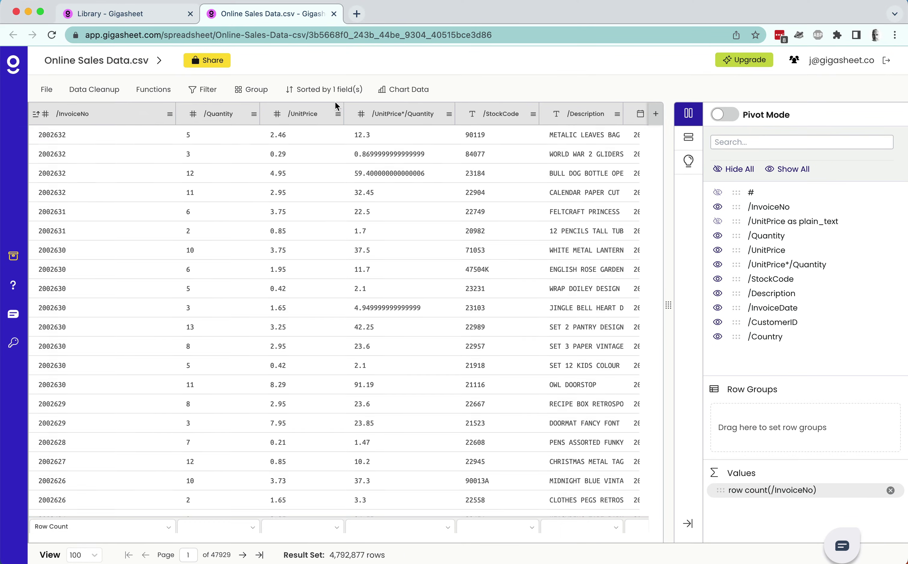
Step: Add /Quantity, ordered 9 to 1, as a second sort level below /InvoiceNo
left_click(324, 89)
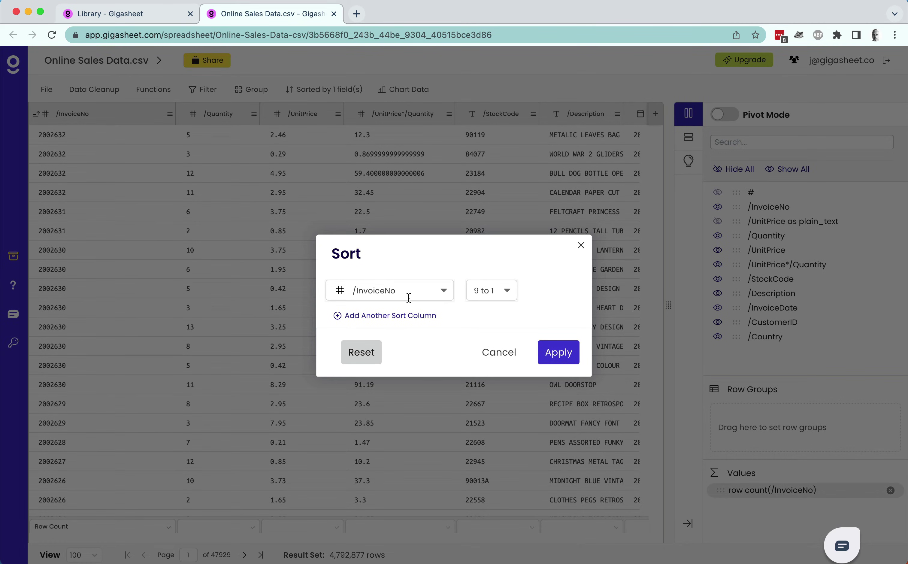
left_click(393, 316)
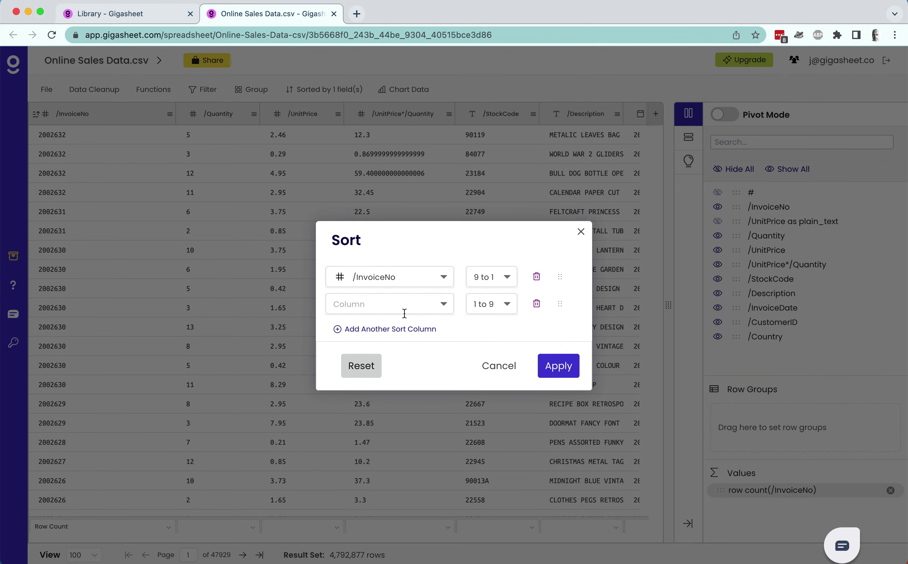
left_click(442, 305)
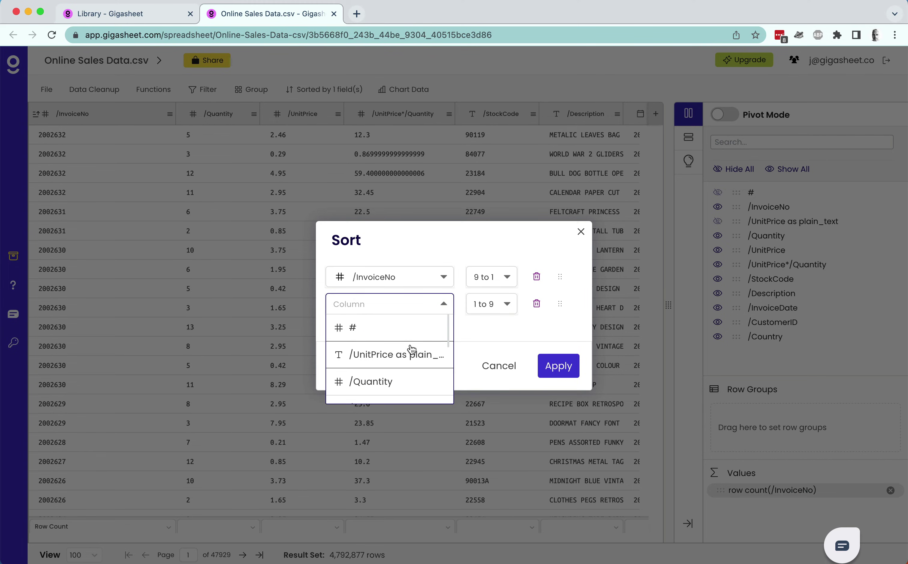
left_click(409, 381)
left_click(502, 305)
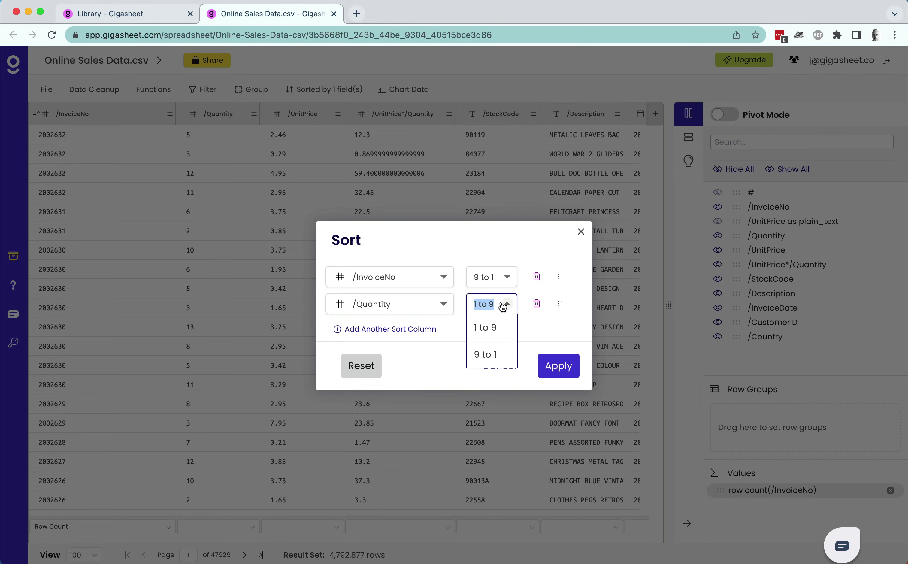
left_click(492, 355)
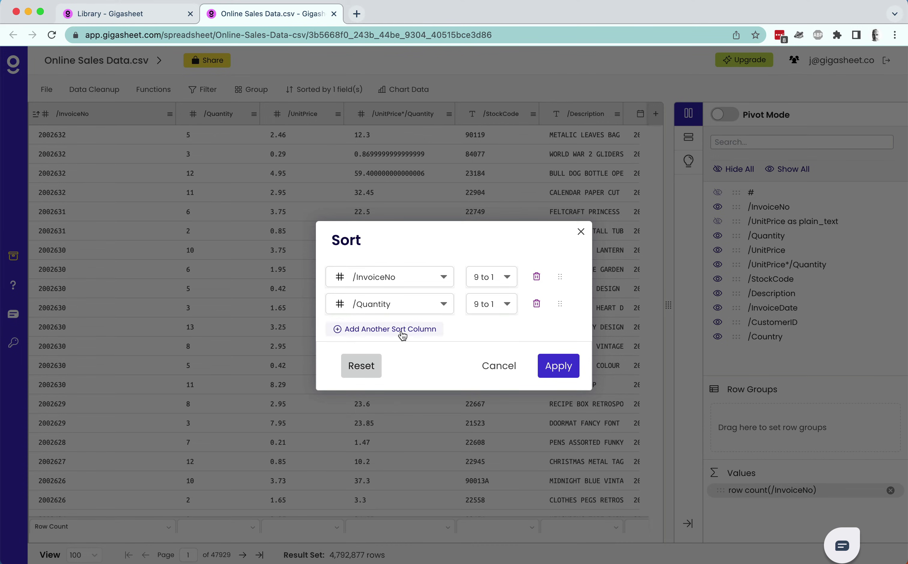
Step: Add /UnitPrice as plain_text as a third sort level, and reset all sorting of the sheet
left_click(403, 332)
left_click(413, 315)
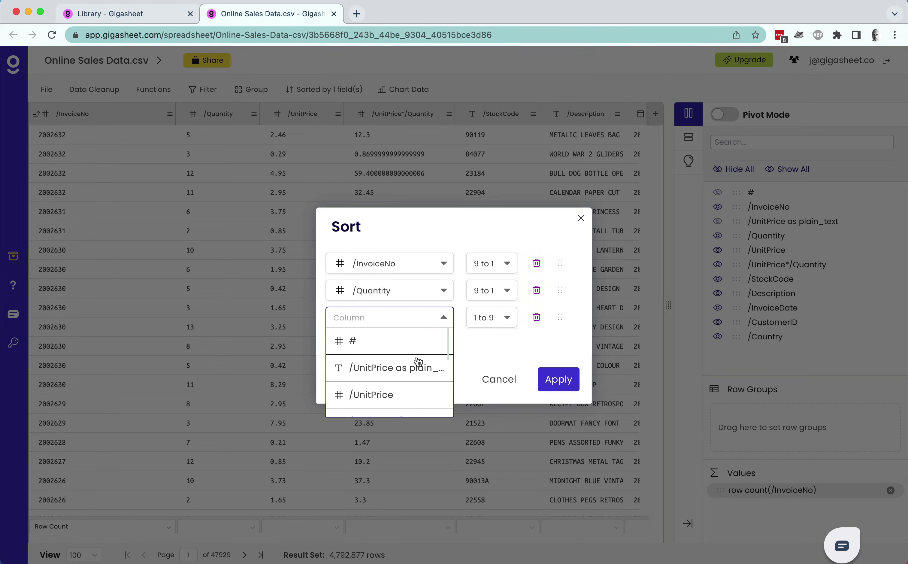
left_click(418, 363)
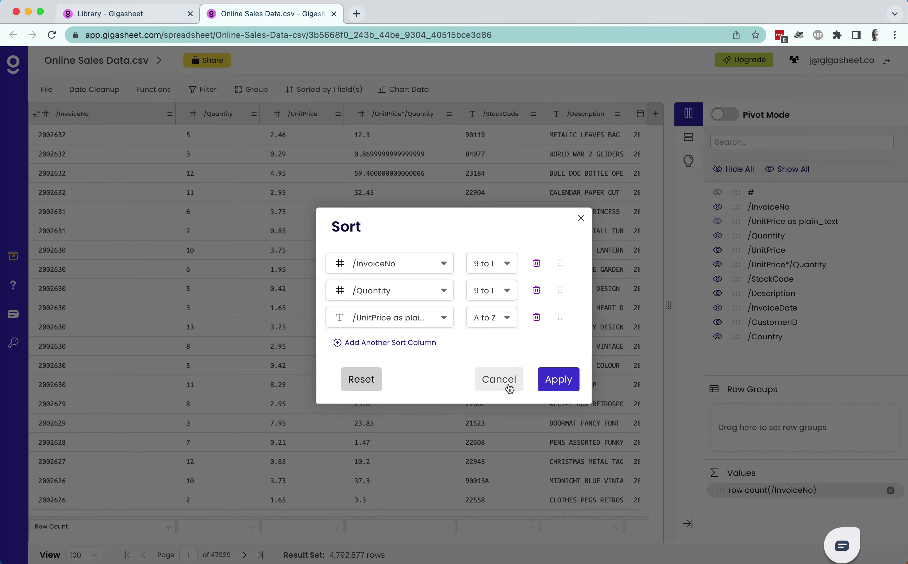
left_click(376, 387)
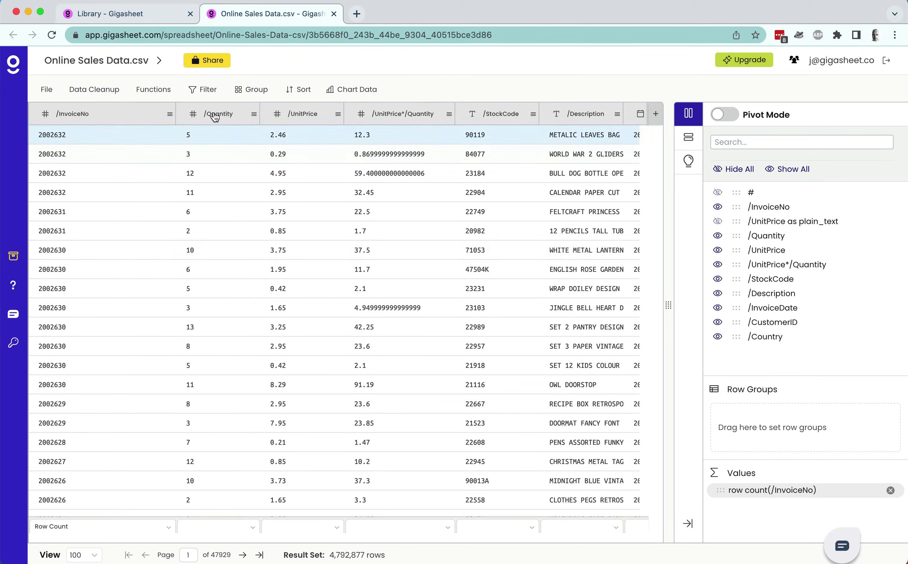
Step: Define a row filter condition where /InvoiceNo is greater than 0
left_click(203, 90)
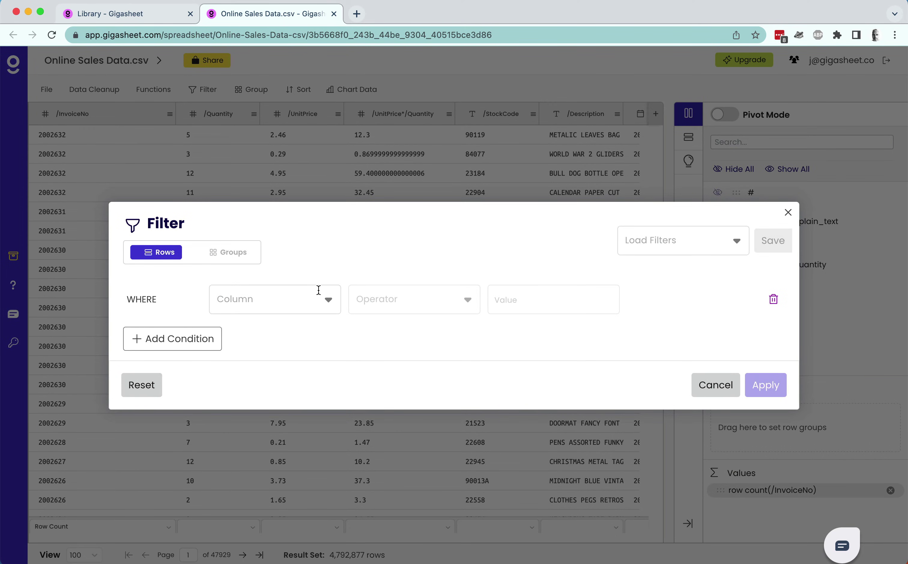
left_click(318, 290)
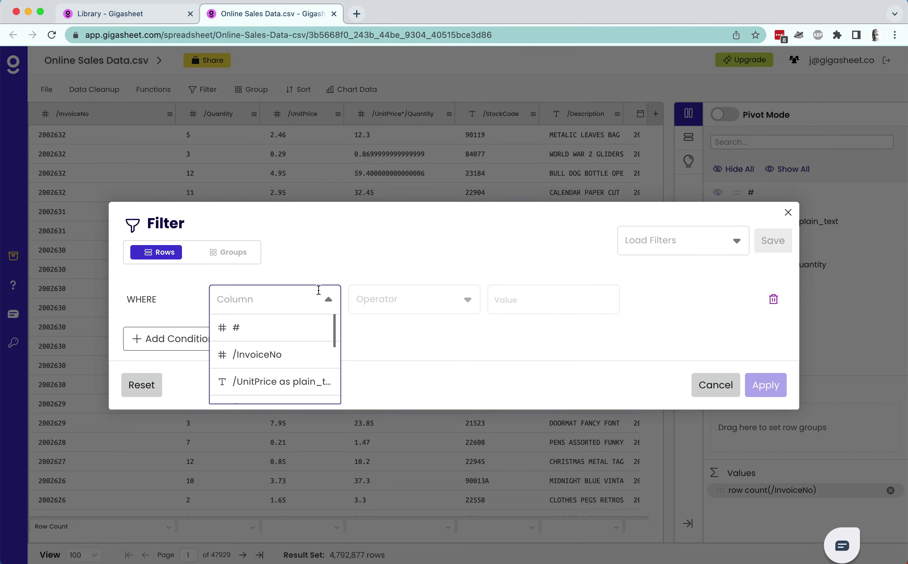
left_click(302, 352)
left_click(425, 298)
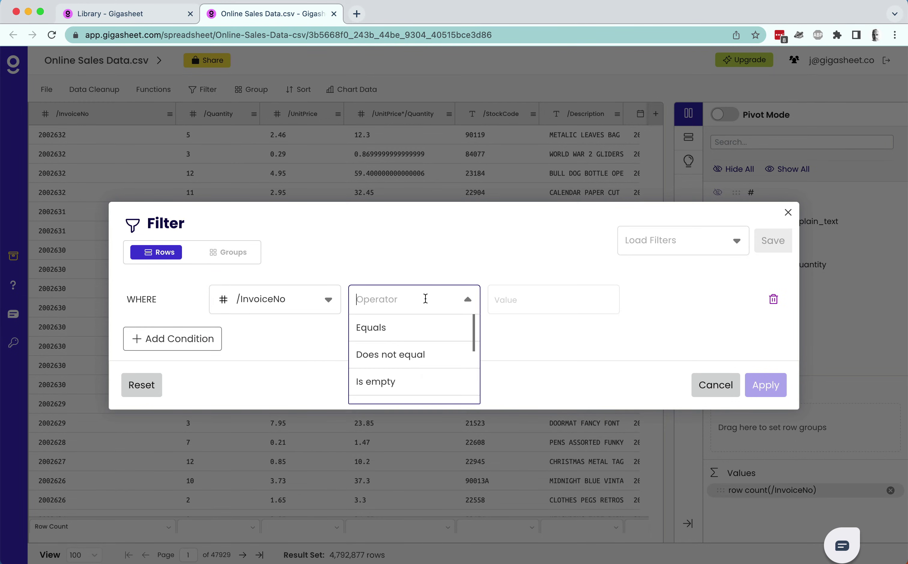
scroll(429, 354, "down", 3)
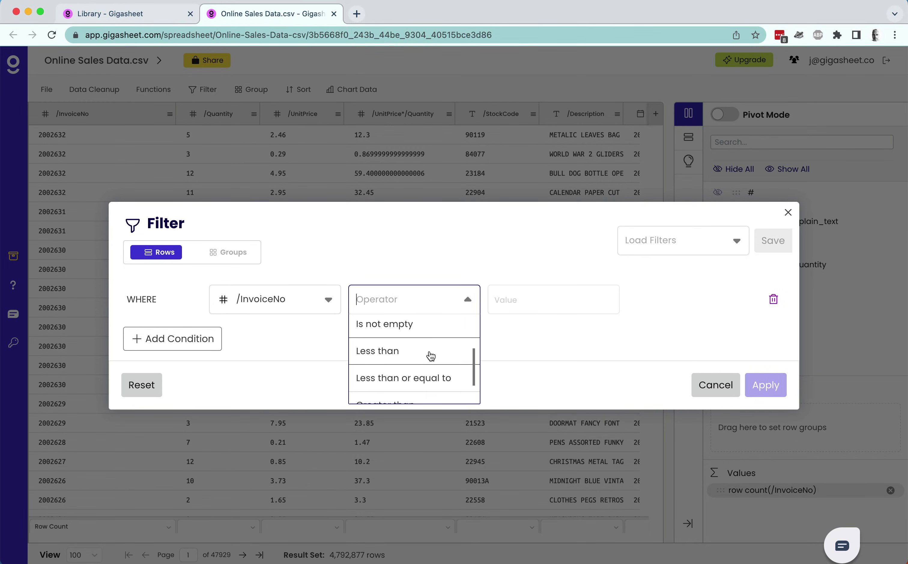
scroll(430, 356, "down", 1)
left_click(430, 378)
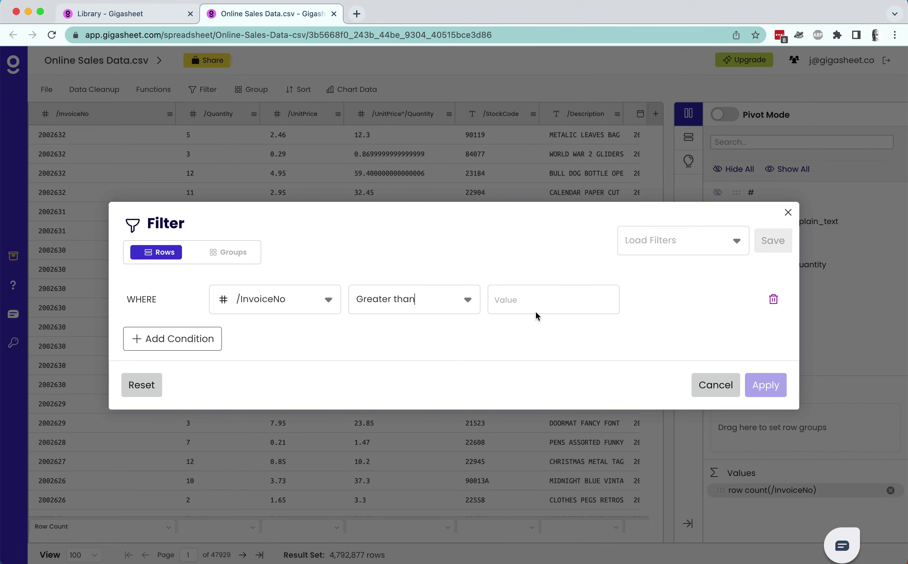
left_click(549, 300)
type("0")
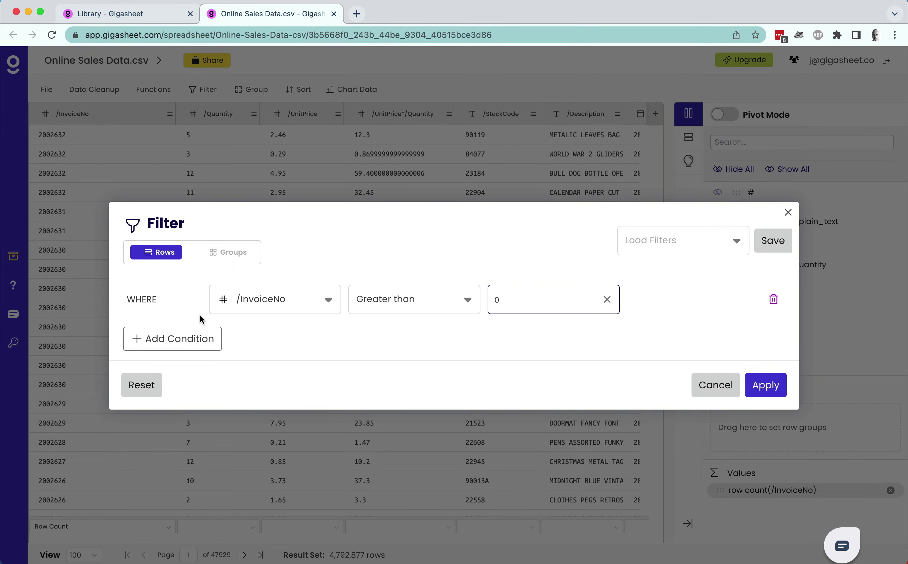
Step: Add a second row filter condition, joined with AND, where /Quantity is not empty
left_click(178, 339)
left_click(255, 327)
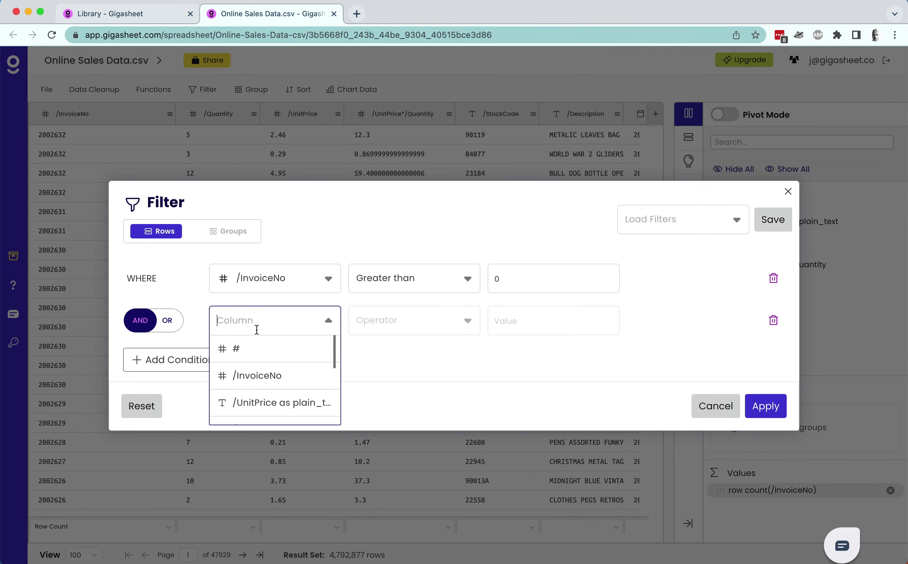
scroll(278, 380, "down", 1)
scroll(277, 381, "down", 1)
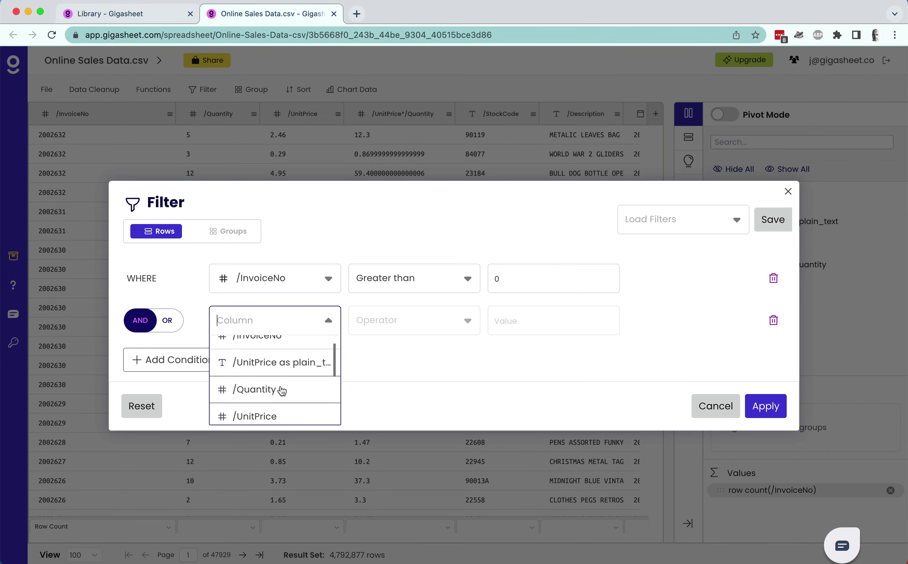
left_click(284, 391)
left_click(409, 311)
scroll(413, 364, "down", 3)
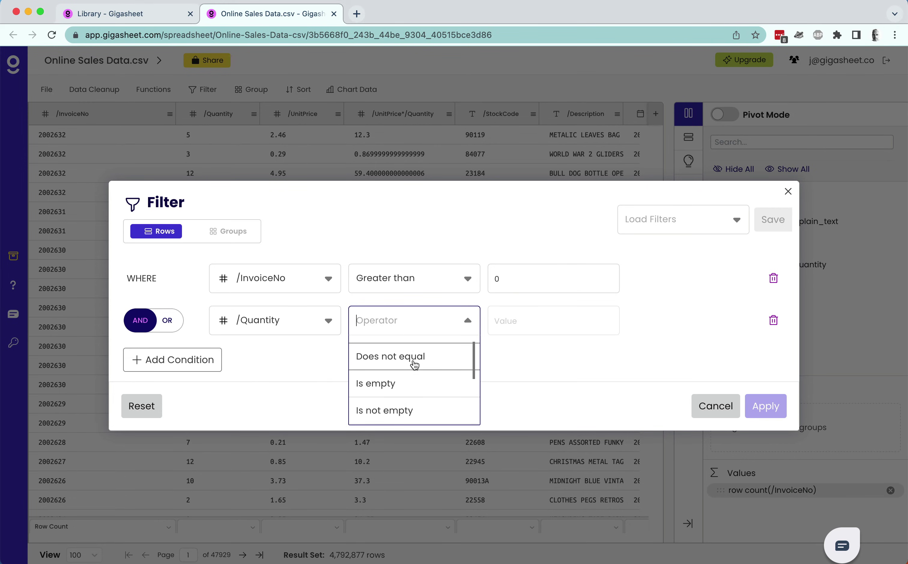
left_click(419, 349)
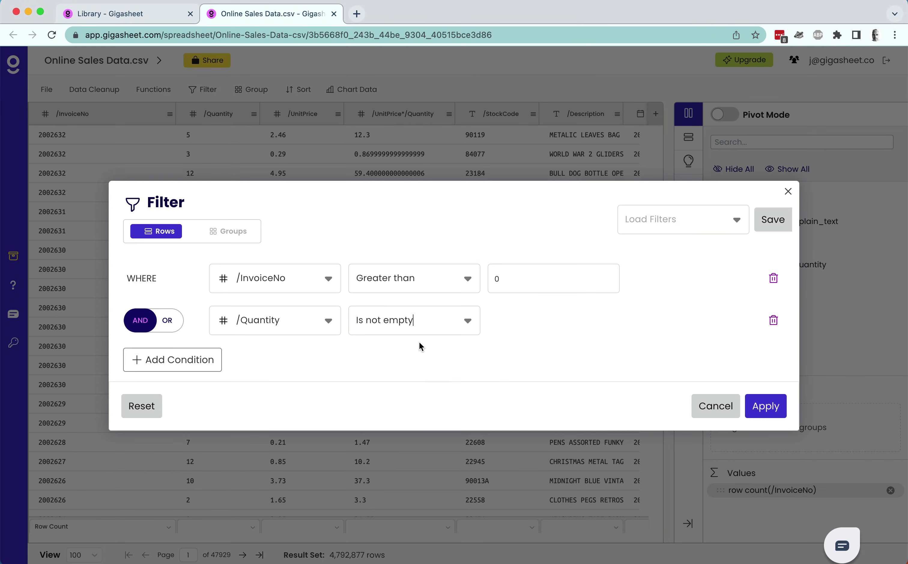
Step: Add a third AND condition where /UnitPrice*/Quantity is greater than 100, and apply the filter to the sheet
left_click(198, 360)
left_click(257, 347)
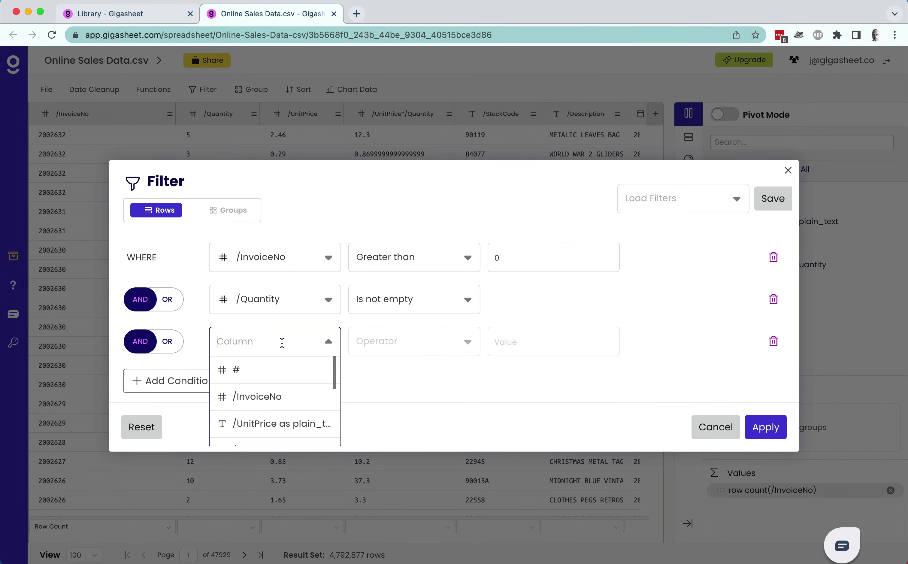
scroll(274, 402, "down", 2)
scroll(276, 409, "down", 2)
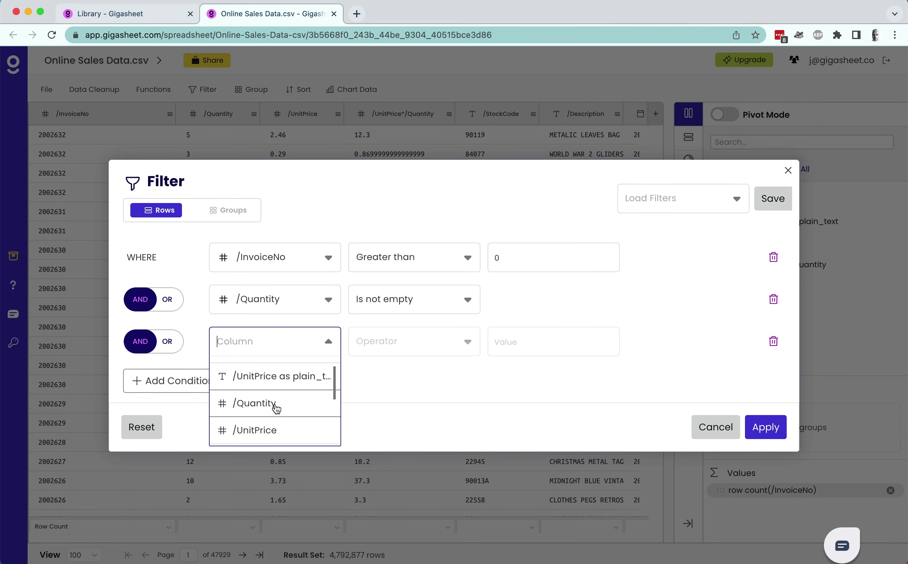
scroll(276, 409, "down", 3)
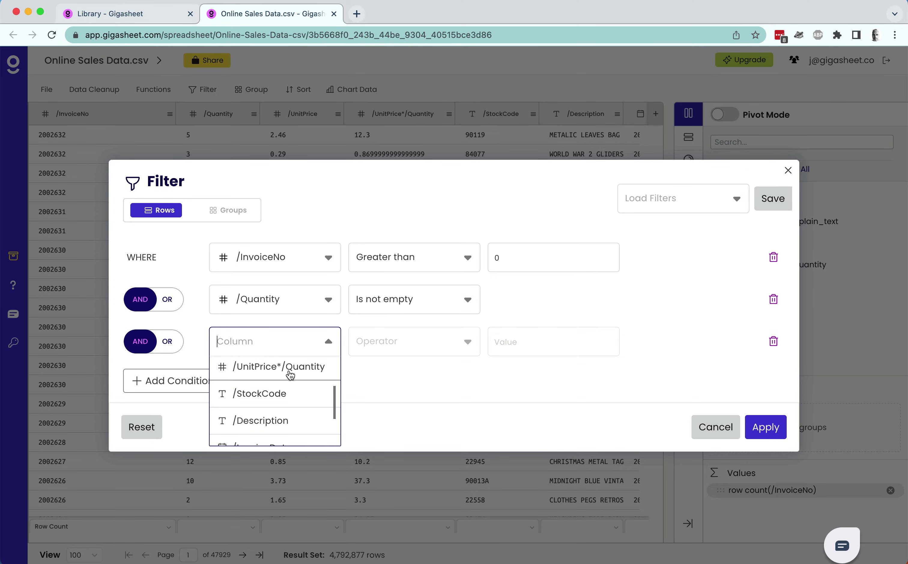
left_click(290, 369)
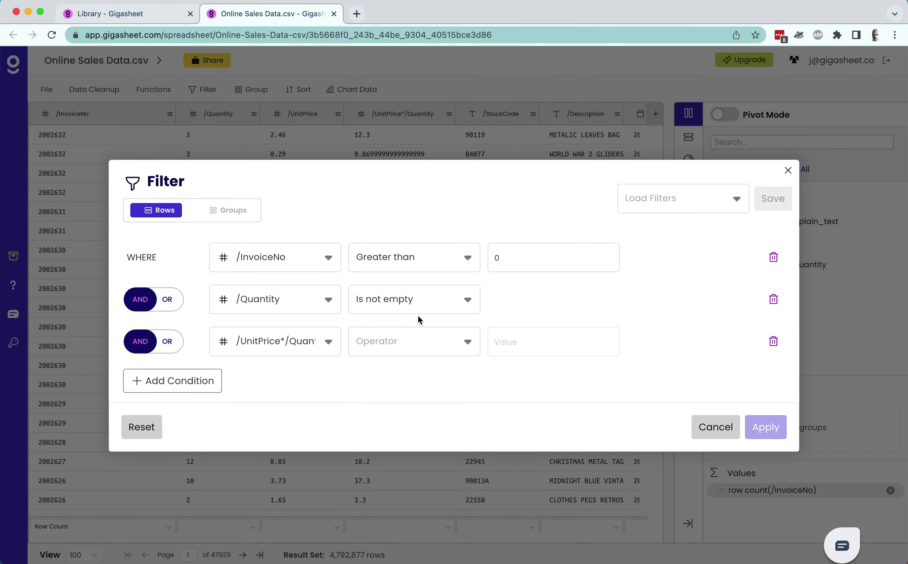
left_click(410, 342)
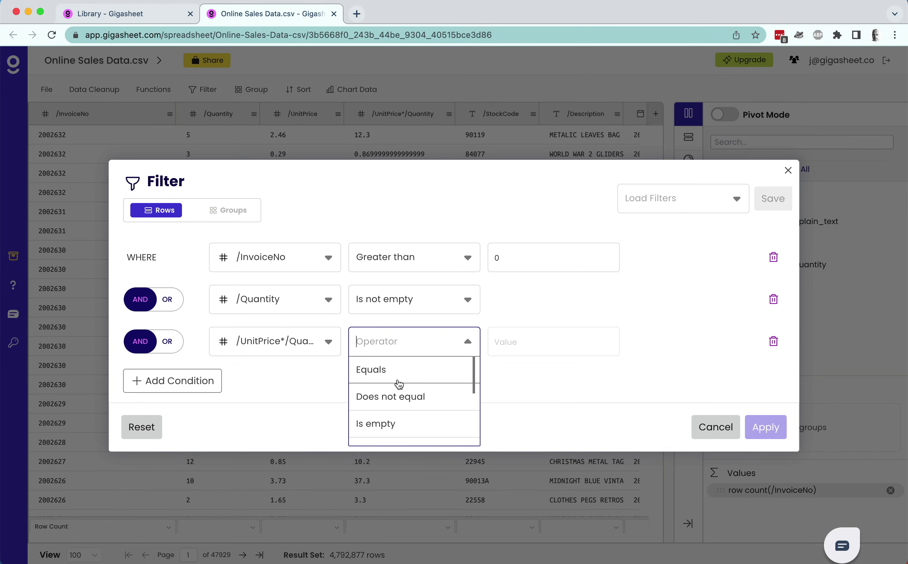
scroll(399, 383, "down", 2)
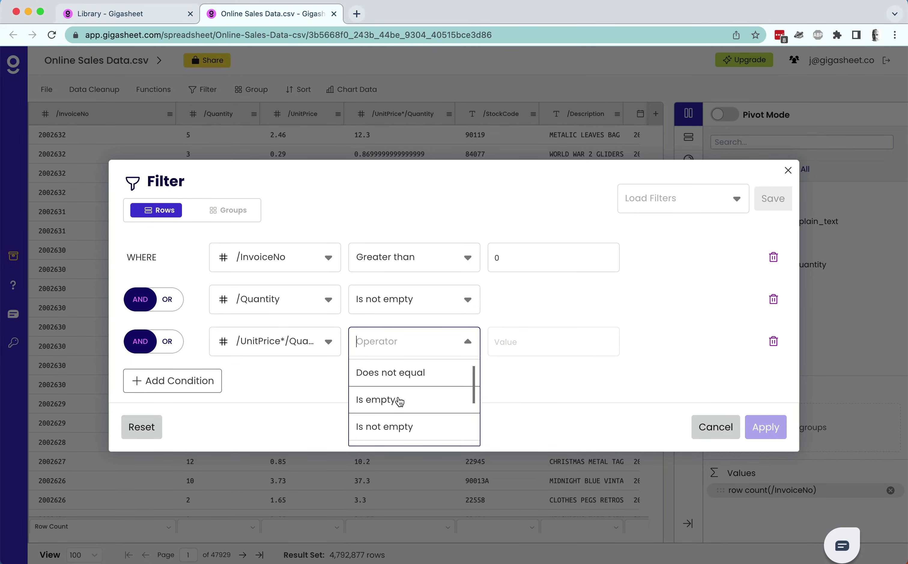
scroll(400, 401, "down", 4)
left_click(399, 403)
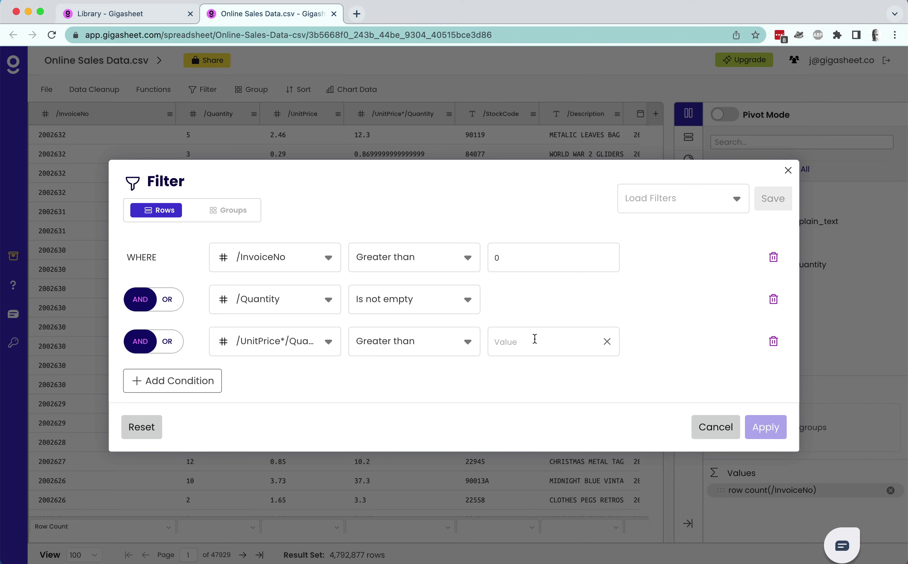
left_click(534, 338)
type("100")
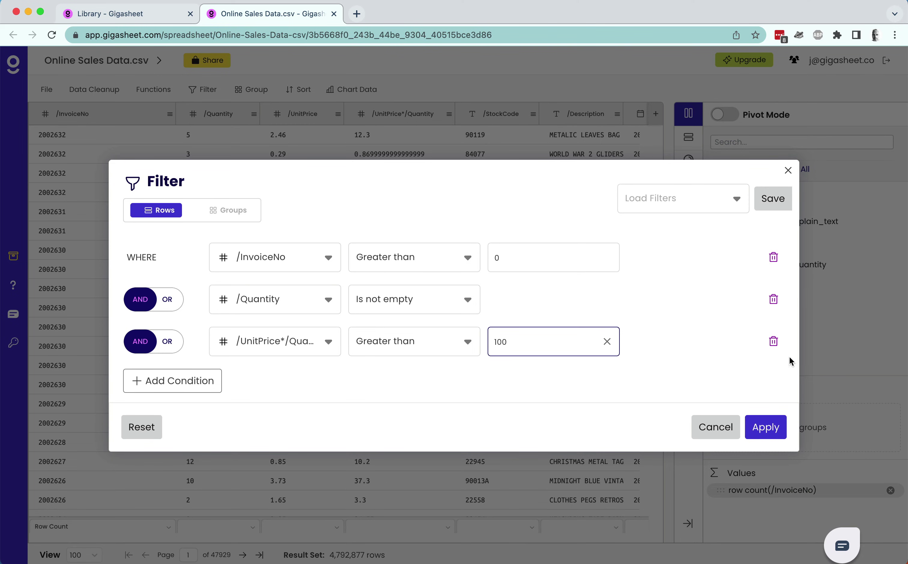
left_click(755, 426)
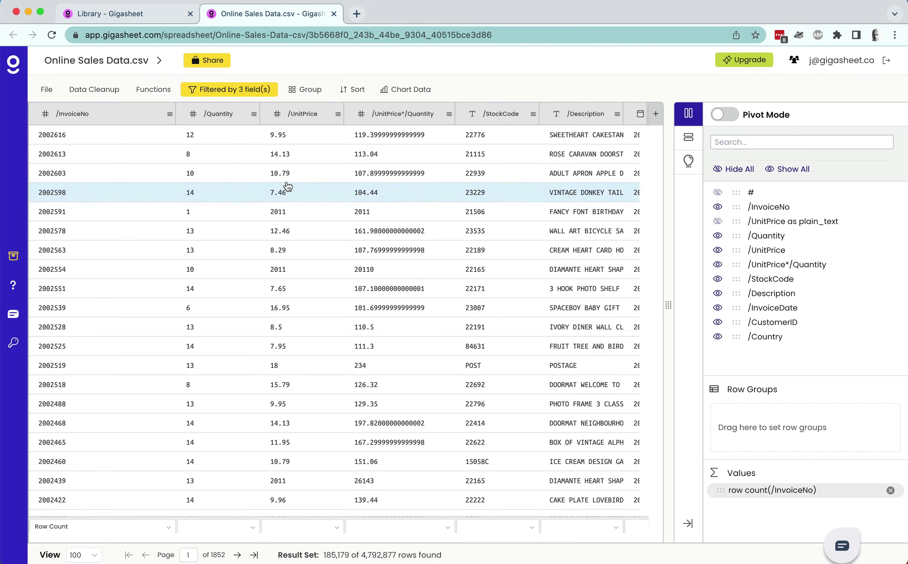
Step: Group the filtered rows by /Description, and remove that grouping again
left_click(296, 91)
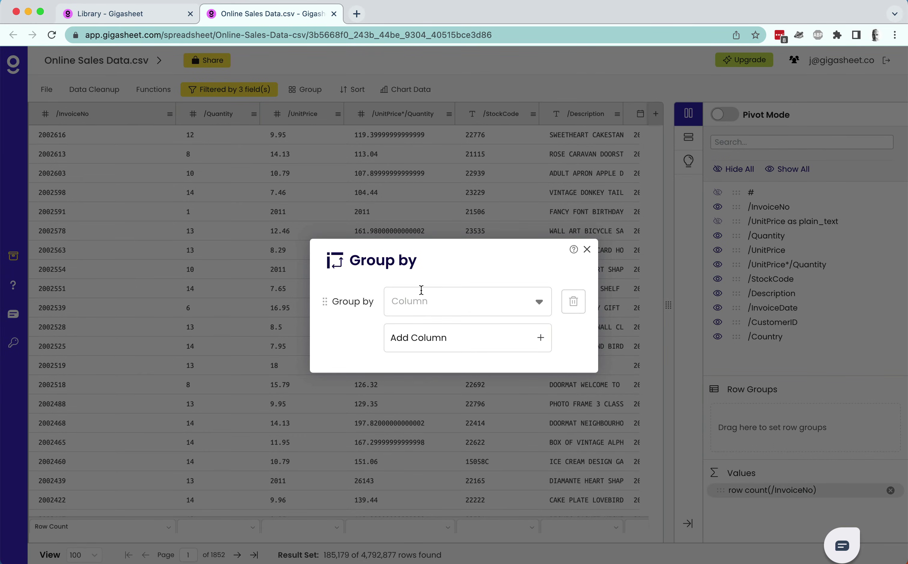
left_click(421, 289)
scroll(436, 343, "down", 3)
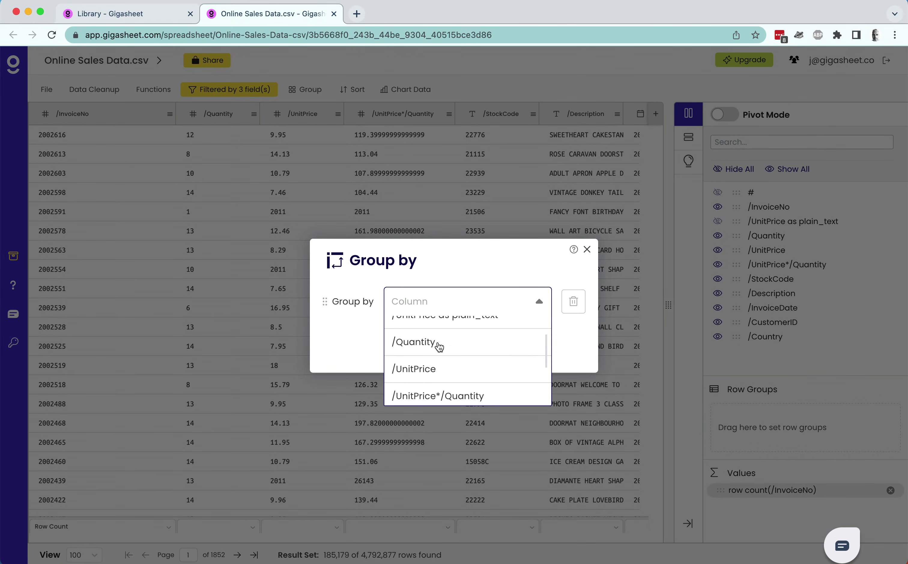
scroll(440, 369, "down", 2)
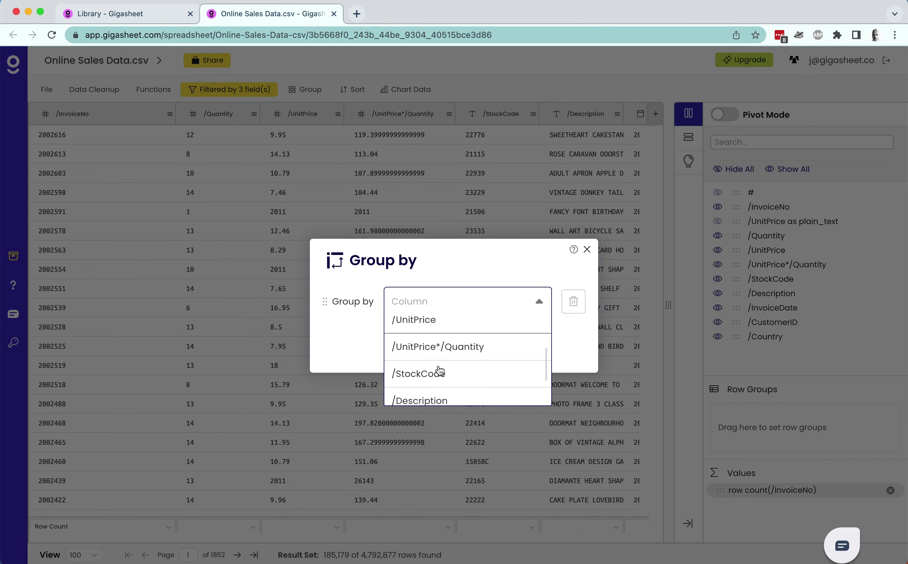
left_click(443, 393)
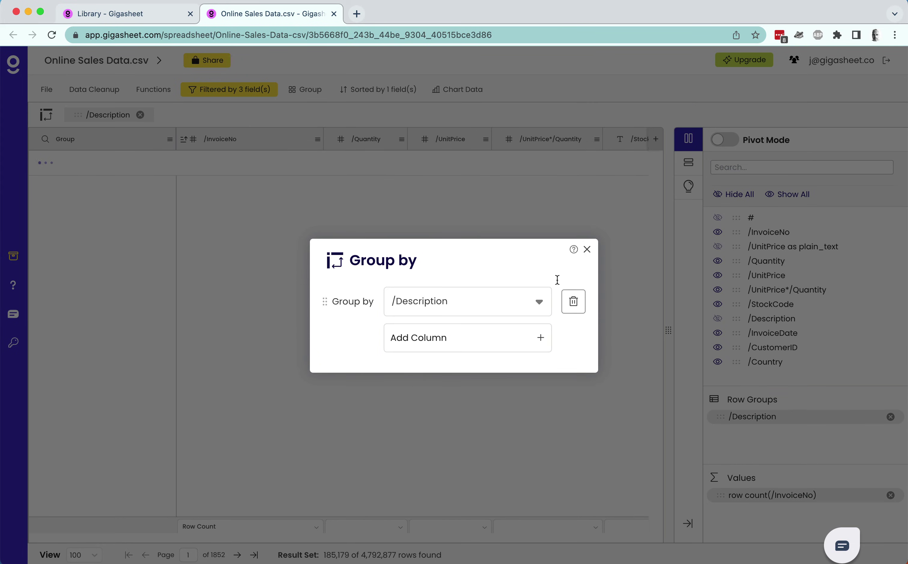
left_click(587, 249)
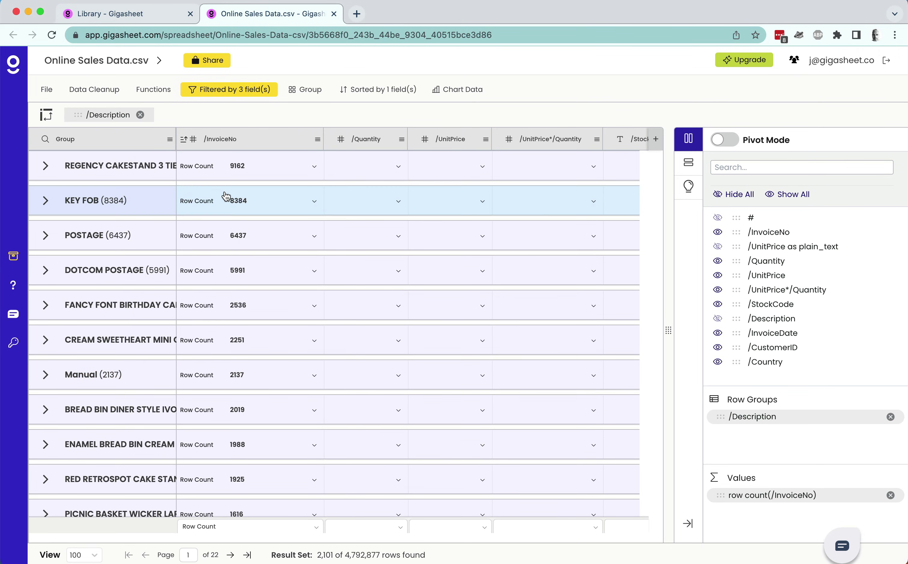
left_click(141, 115)
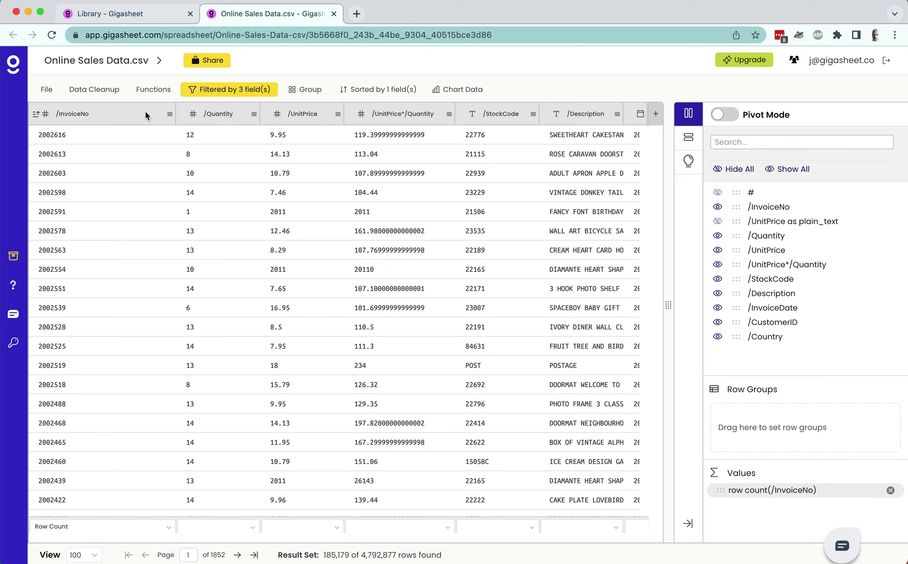
Step: Try Public as the sheet's general access in the sharing settings, and set it to Team instead
left_click(207, 61)
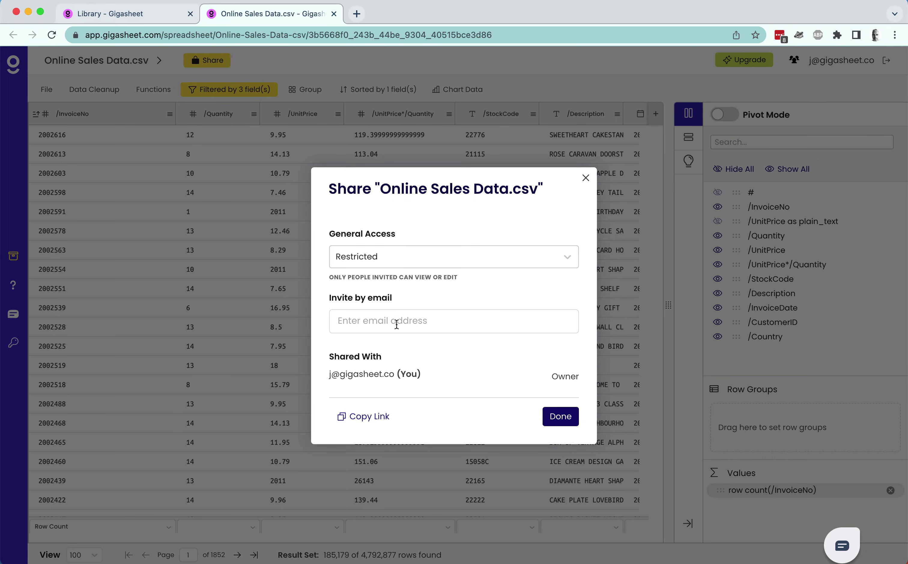
left_click(397, 325)
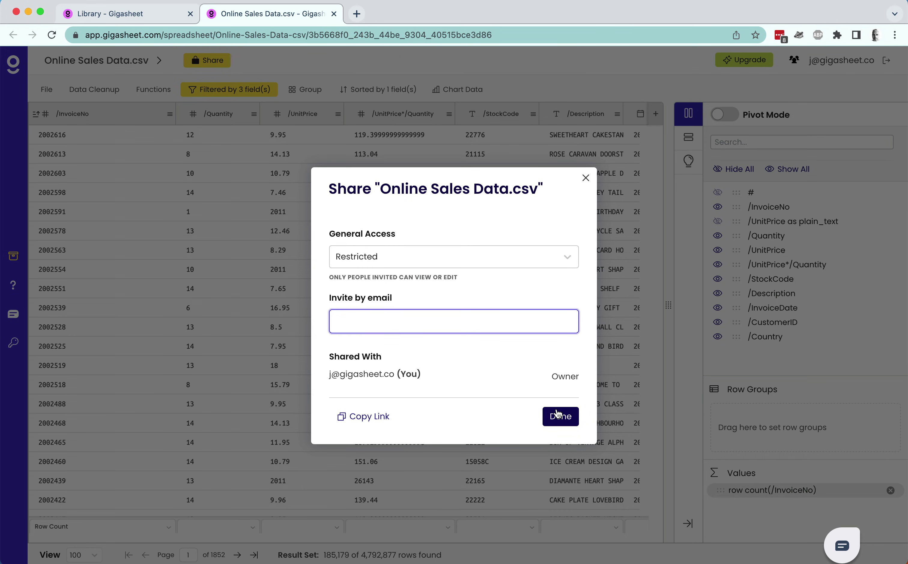
left_click(401, 251)
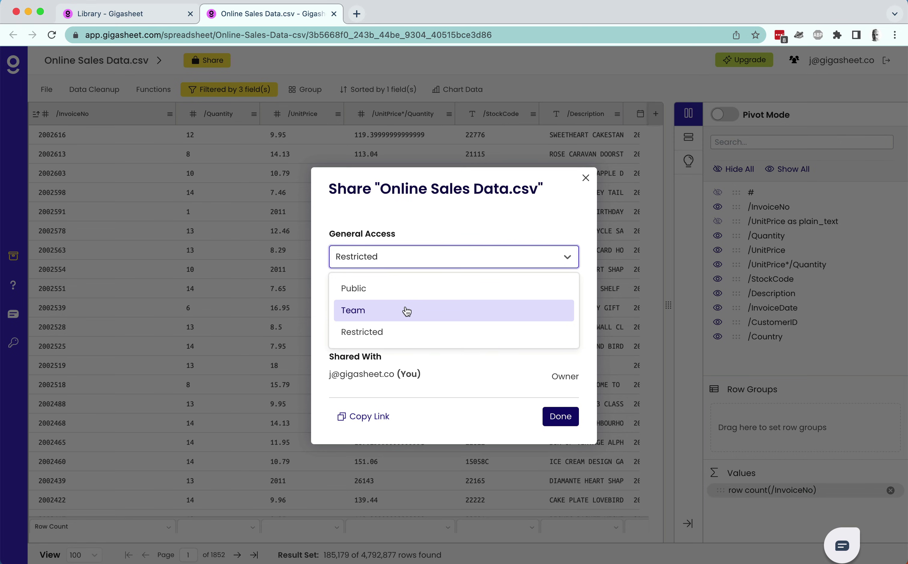
left_click(403, 301)
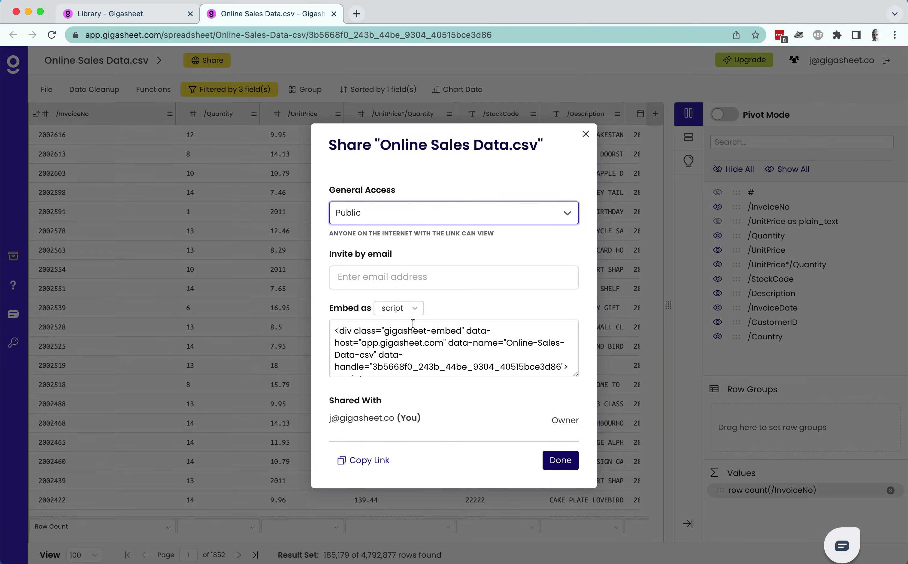
left_click(403, 213)
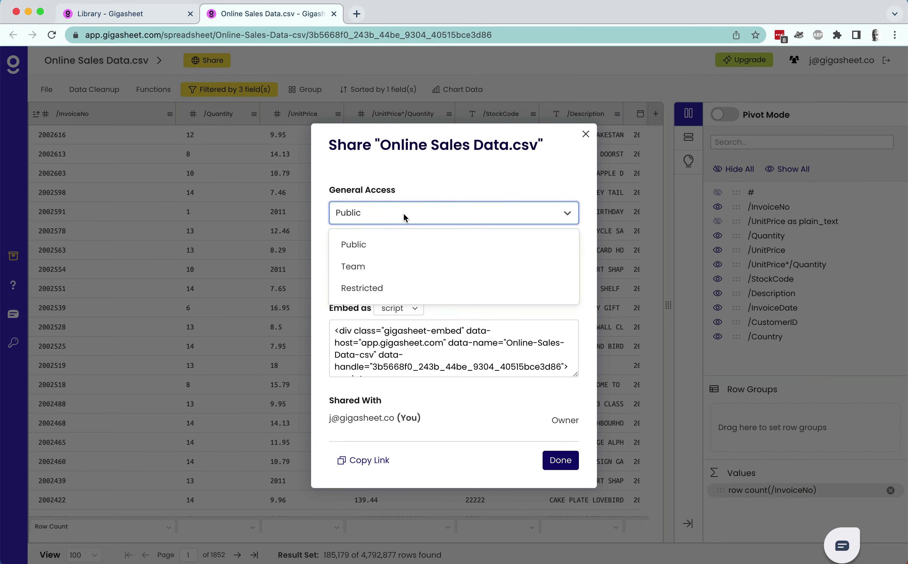
left_click(408, 268)
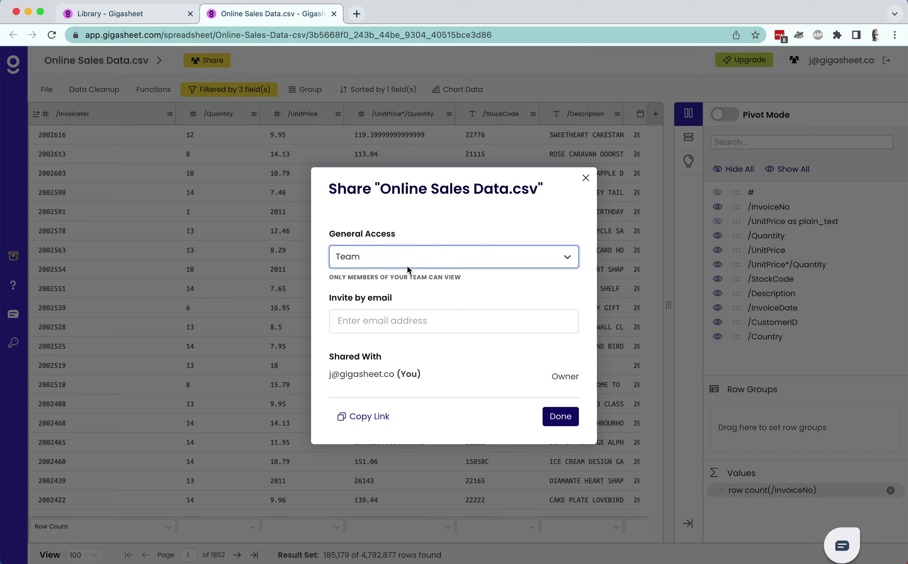
left_click(560, 416)
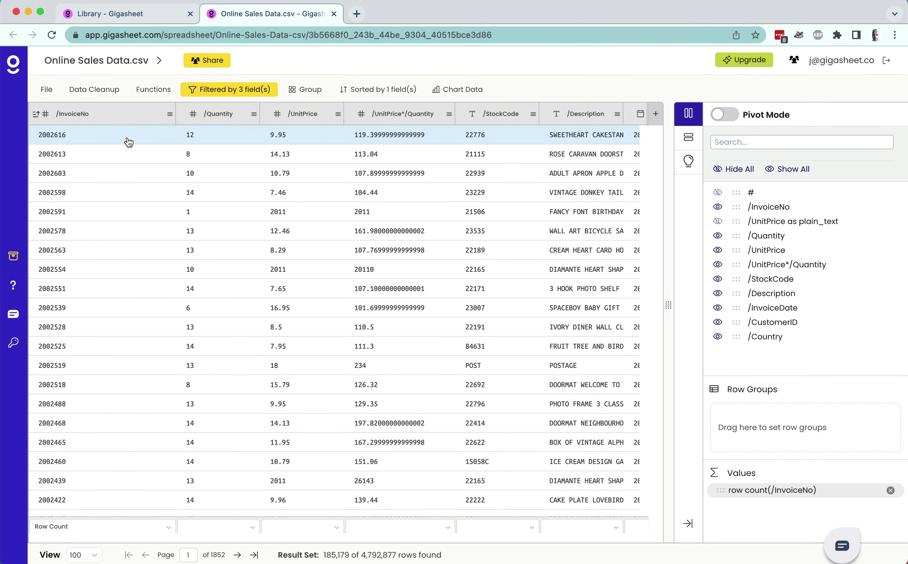
Step: Review the sheet's export options, including the available library locations for the export file, and leave without exporting
left_click(46, 93)
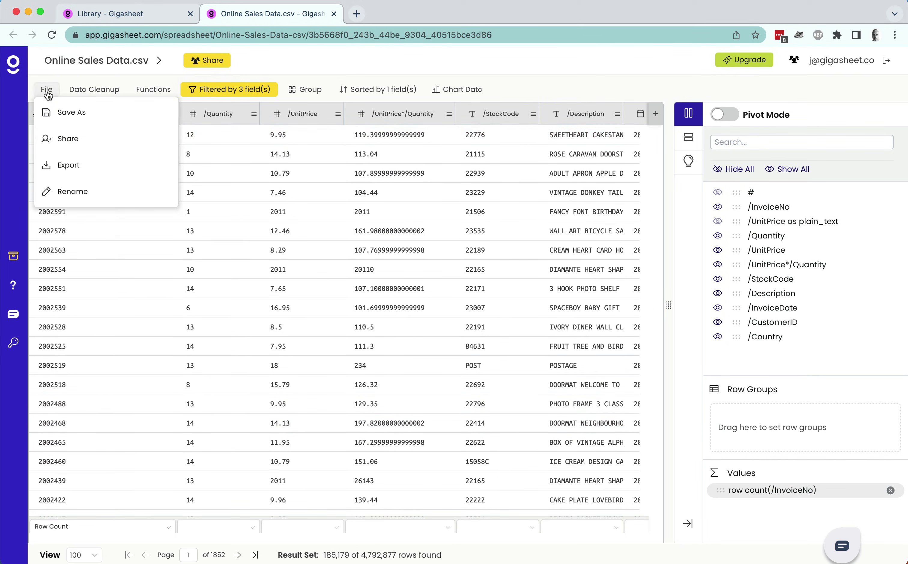
left_click(82, 166)
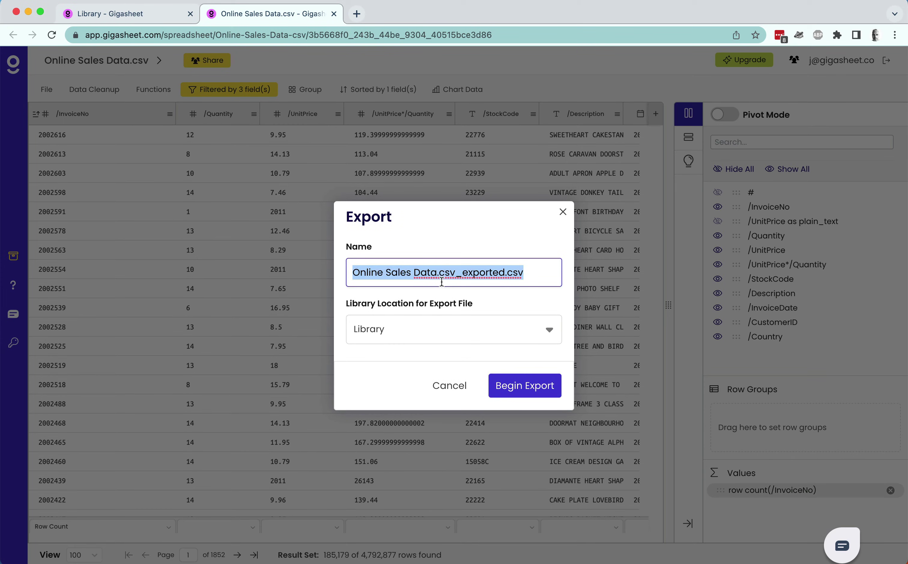
left_click(421, 322)
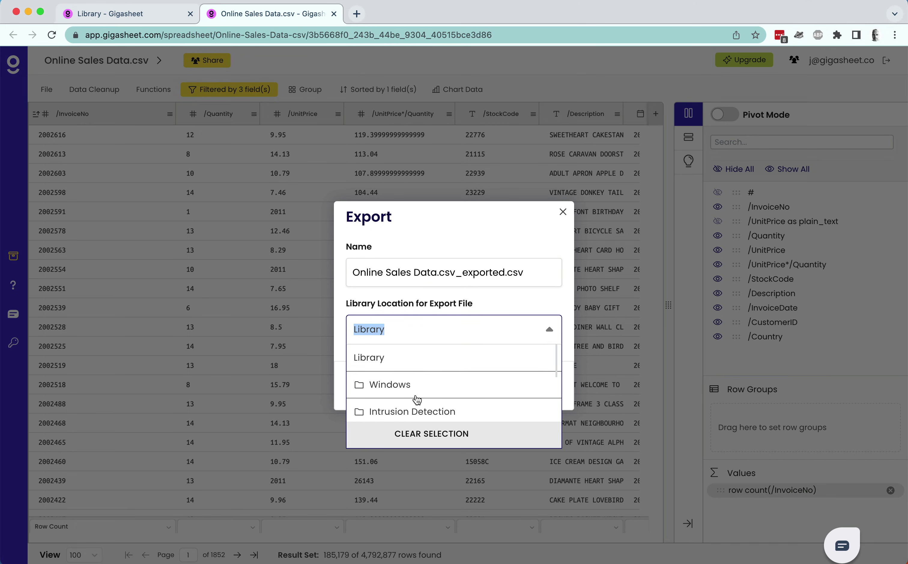
scroll(416, 400, "down", 3)
scroll(416, 400, "up", 3)
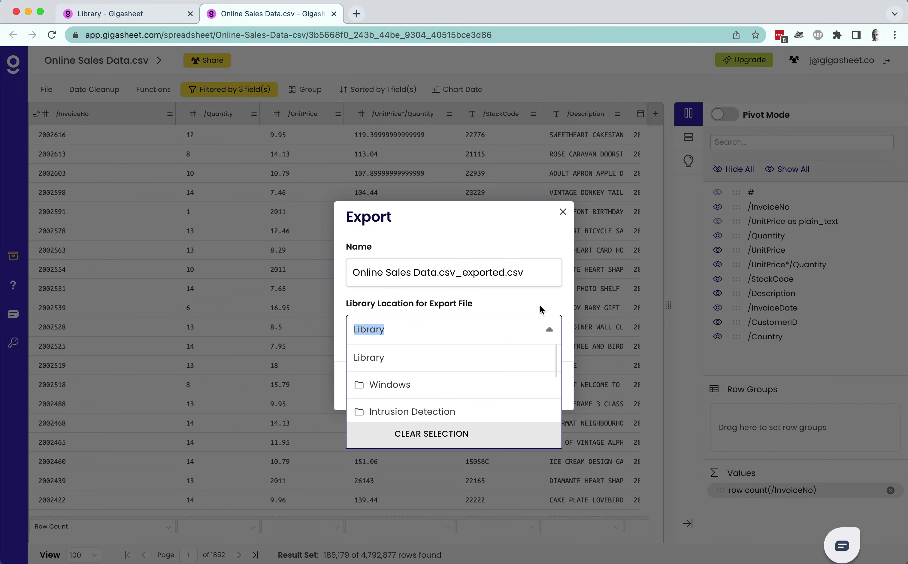
left_click(548, 328)
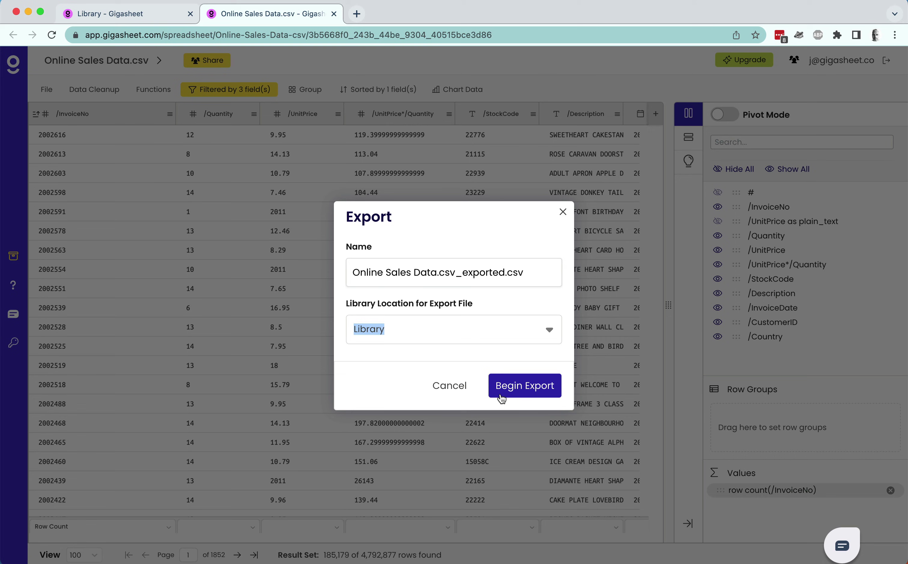
left_click(459, 397)
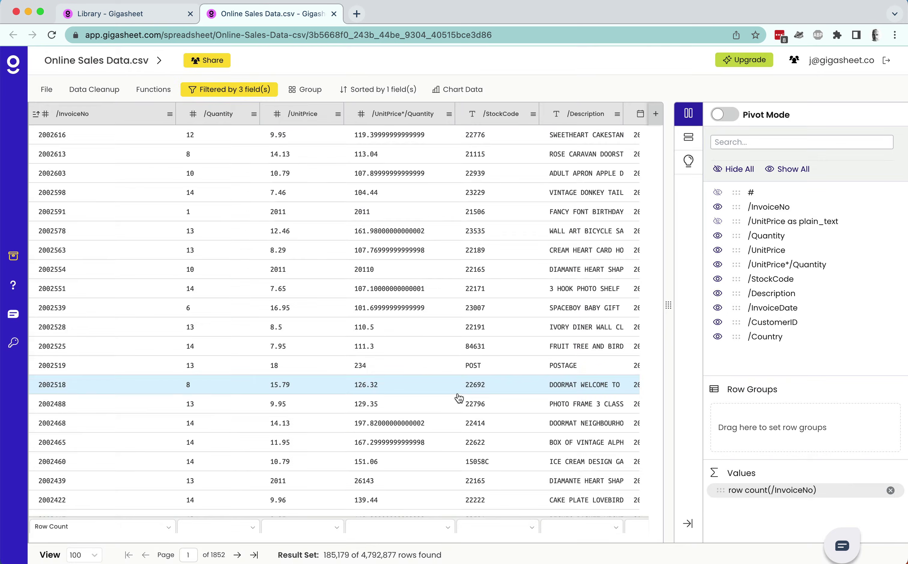